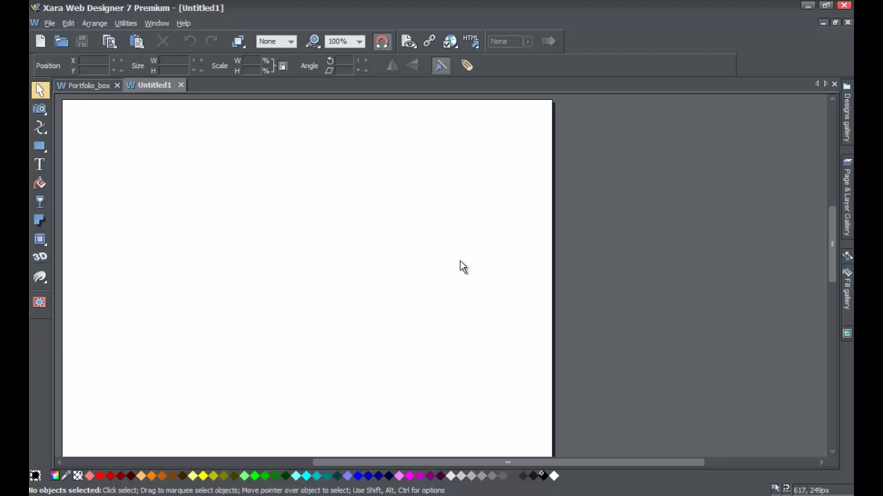
Draw three separate rectangles on the blank page, about 183 × 91 px, 272 × 127 px and 261 × 107 px.
{"action": "left_click_drag", "start_coordinate": [509, 463], "coordinate": [478, 462]}
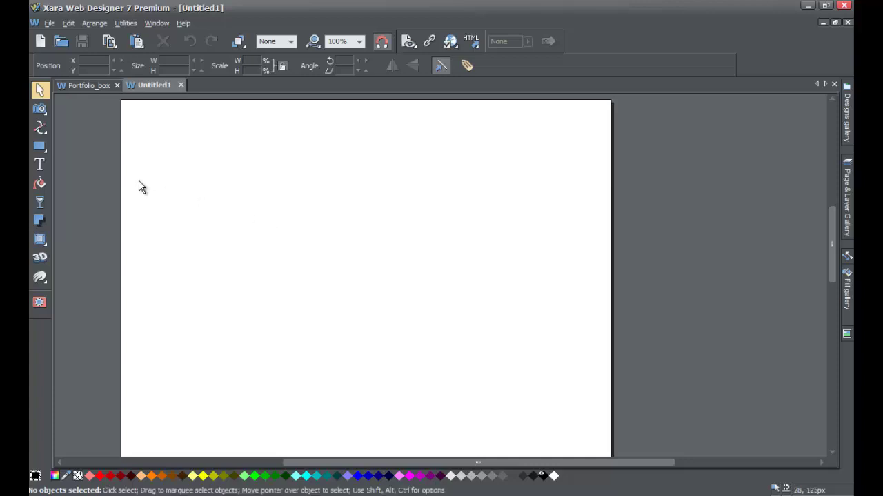
{"action": "mouse_move", "coordinate": [47, 147]}
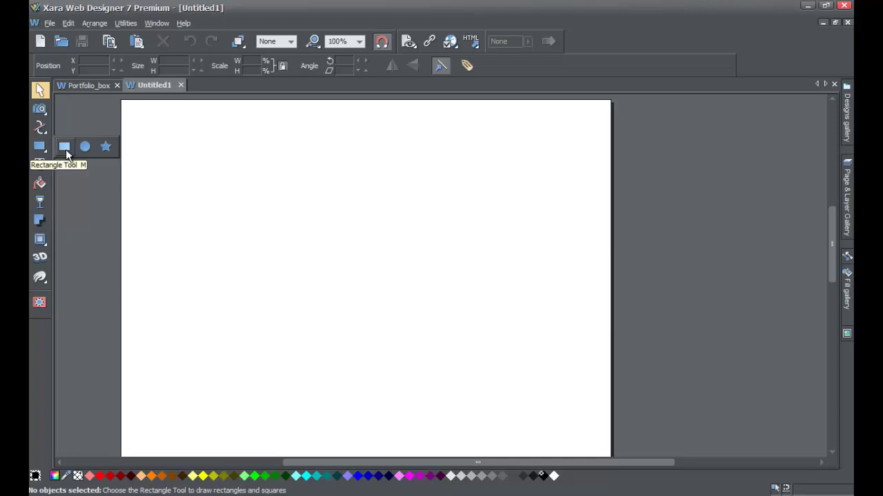
{"action": "left_click", "coordinate": [66, 149]}
{"action": "left_click_drag", "start_coordinate": [178, 167], "coordinate": [542, 333]}
{"action": "left_click_drag", "start_coordinate": [356, 150], "coordinate": [536, 224]}
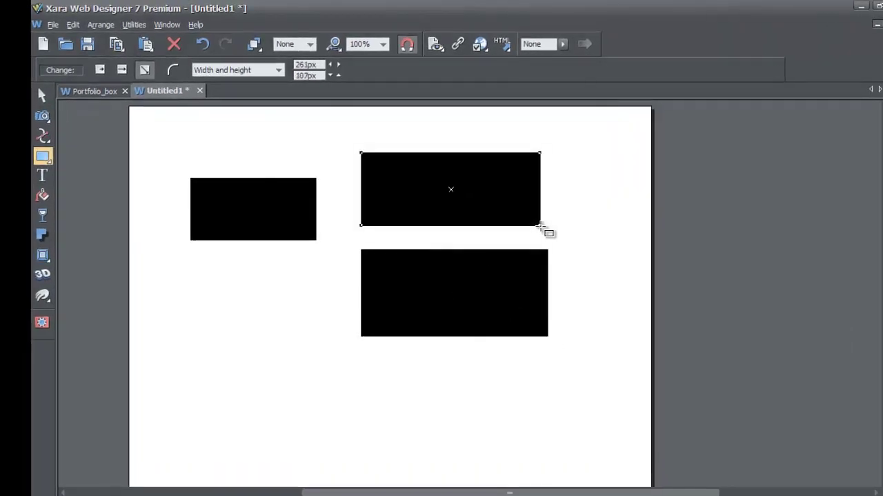
Fill the selected 261 × 107 px rectangle with bright green 10ca0b and move the color editor clear of the shapes.
{"action": "key", "text": "ctrl+e"}
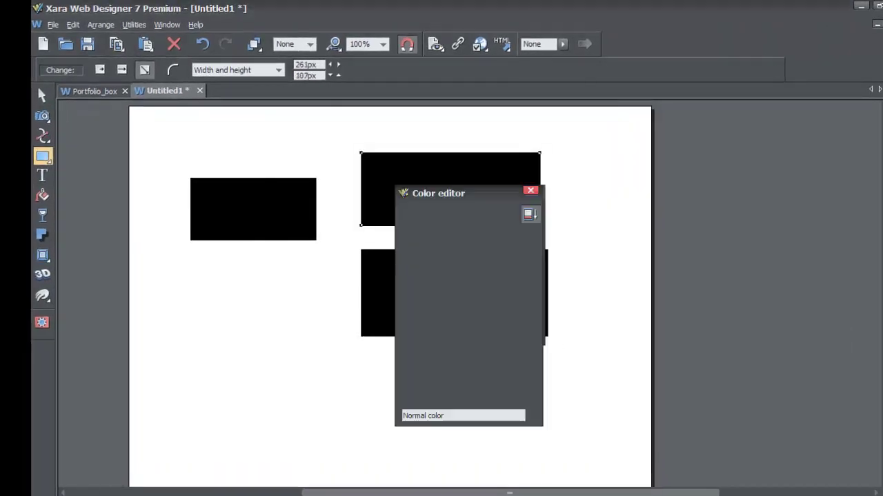
{"action": "left_click", "coordinate": [447, 332]}
{"action": "left_click", "coordinate": [427, 247]}
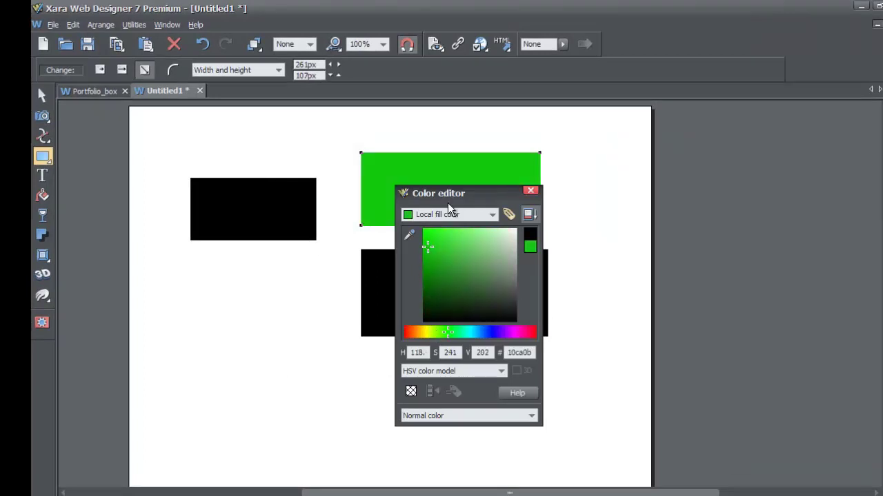
{"action": "left_click_drag", "start_coordinate": [512, 197], "coordinate": [747, 175]}
{"action": "left_click", "coordinate": [250, 222]}
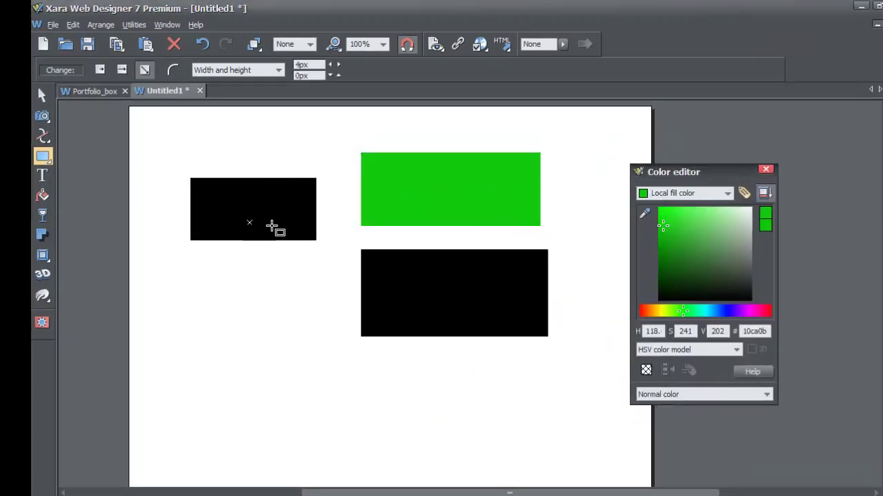
{"action": "mouse_move", "coordinate": [682, 311]}
{"action": "left_mouse_down"}
{"action": "mouse_move", "coordinate": [644, 313]}
{"action": "mouse_move", "coordinate": [693, 311]}
{"action": "left_mouse_up"}
{"action": "left_click", "coordinate": [714, 223]}
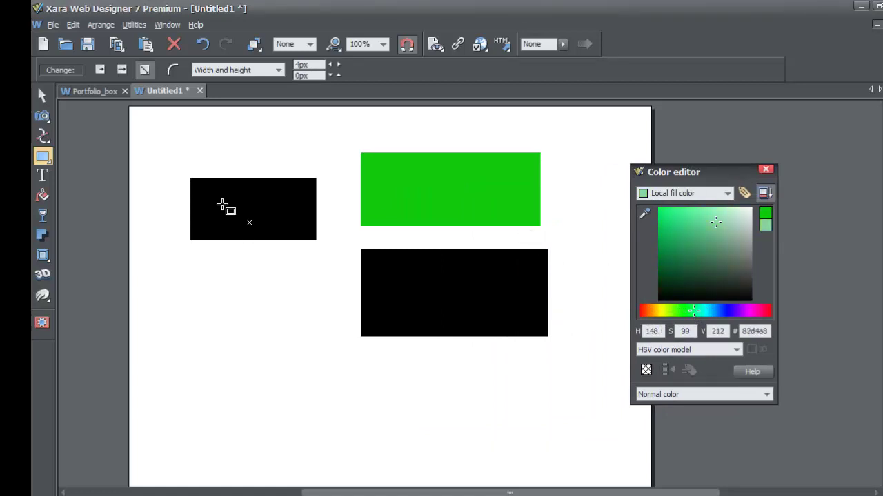
{"action": "key", "text": "F2"}
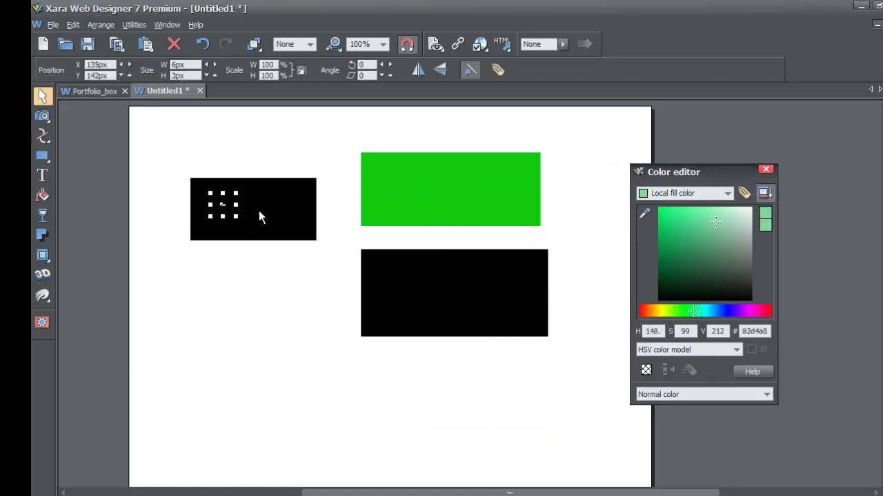
{"action": "key", "text": "Delete"}
Fill the smallest black rectangle, beside the green one, with a medium blue.
{"action": "left_click", "coordinate": [260, 213]}
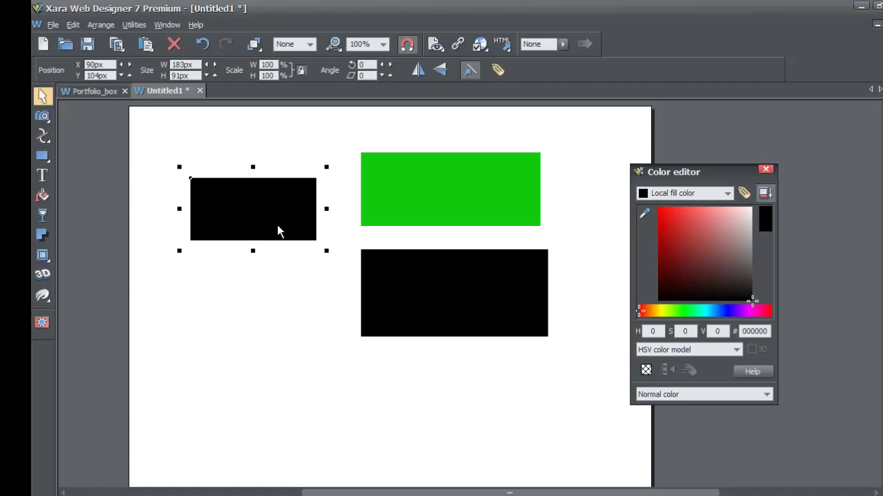
{"action": "left_click_drag", "start_coordinate": [697, 272], "coordinate": [668, 232]}
{"action": "left_click_drag", "start_coordinate": [652, 311], "coordinate": [714, 312]}
Fill the remaining black rectangle below the green one with a sea green and close the color editor.
{"action": "left_click", "coordinate": [512, 313]}
{"action": "left_click_drag", "start_coordinate": [701, 240], "coordinate": [670, 223]}
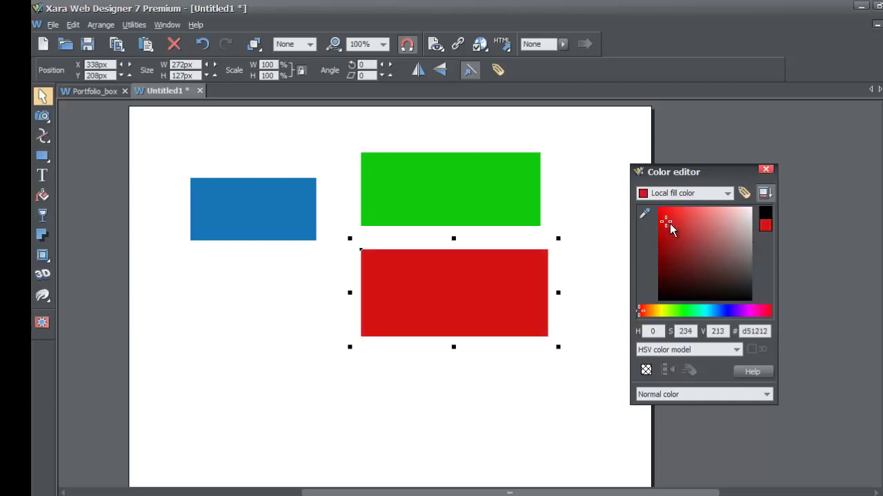
{"action": "left_click_drag", "start_coordinate": [678, 316], "coordinate": [696, 311]}
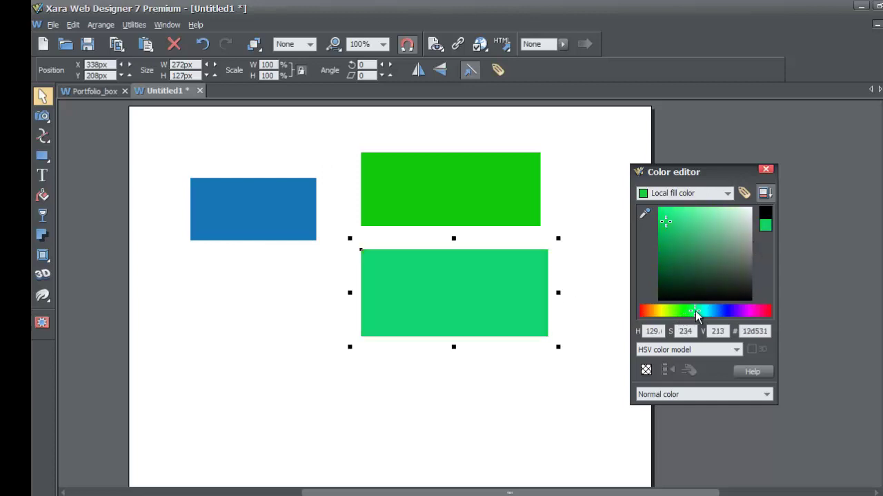
{"action": "left_click", "coordinate": [765, 169]}
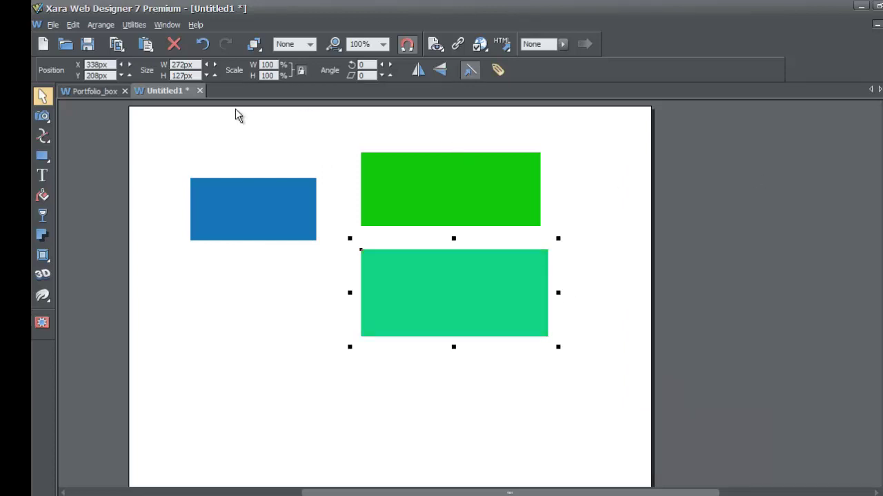
Add a text area below the blue rectangle reading "This is a tutorial on how to export to html format vs. saving as an xara file format.".
{"action": "left_click", "coordinate": [42, 175]}
{"action": "left_click_drag", "start_coordinate": [184, 262], "coordinate": [246, 298]}
{"action": "left_click_drag", "start_coordinate": [319, 350], "coordinate": [338, 342]}
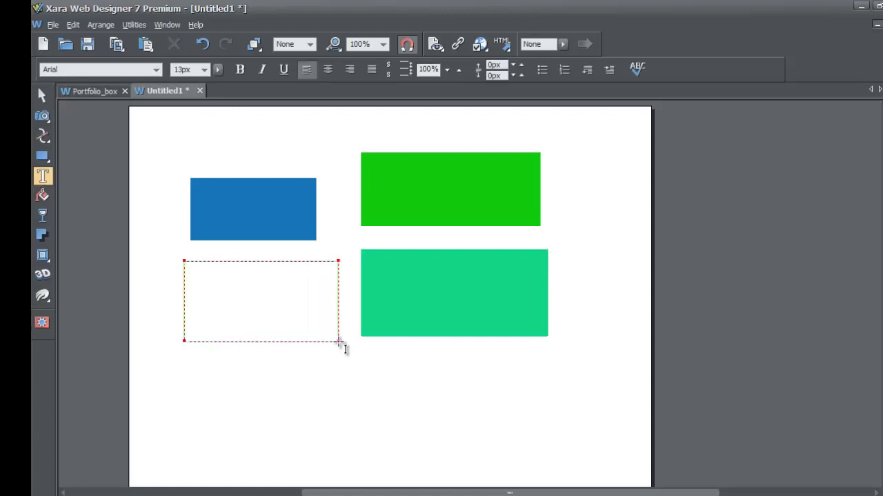
{"action": "type", "text": "This is "}
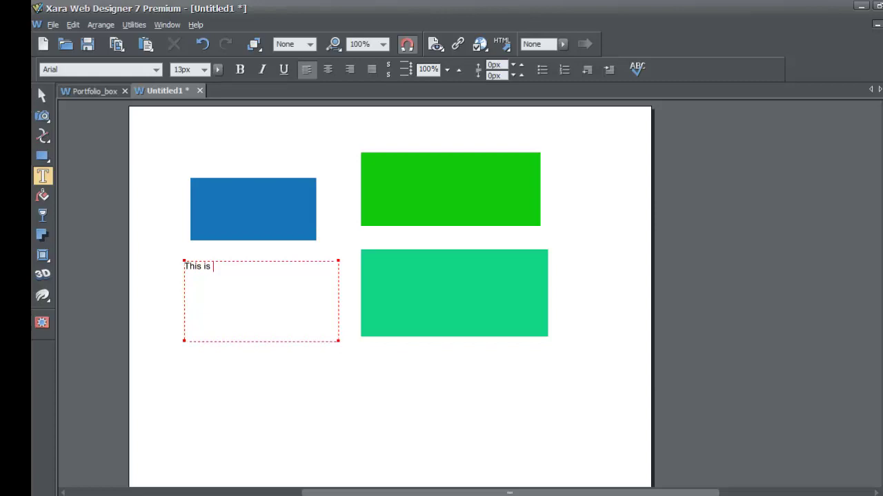
{"action": "type", "text": "a tutorial on ho w"}
{"action": "type", "text": "o"}
{"action": "key", "text": "BackSpace"}
{"action": "key", "text": "BackSpace"}
{"action": "key", "text": "BackSpace"}
{"action": "type", "text": "w to export"}
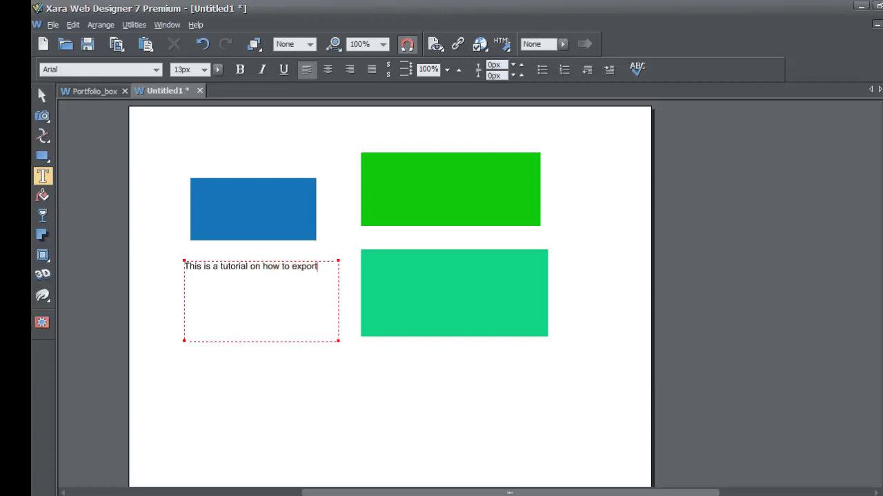
{"action": "type", "text": " to html format vs. "}
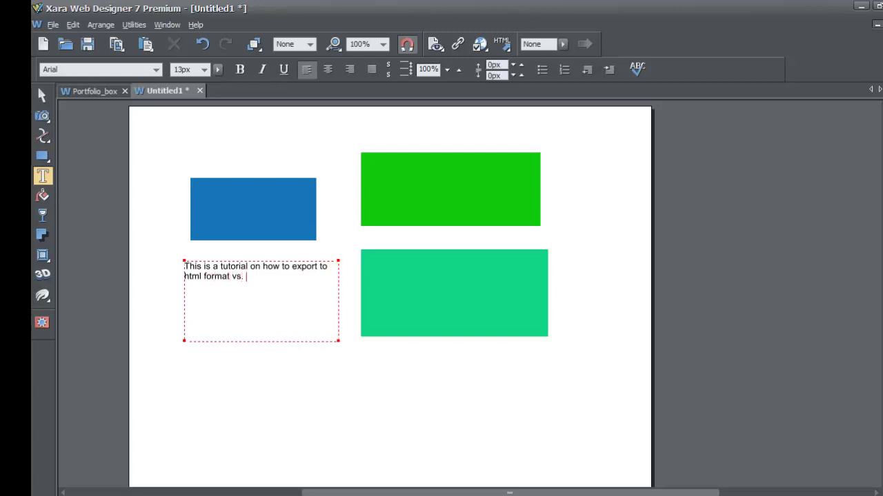
{"action": "type", "text": "saving as an xara file "}
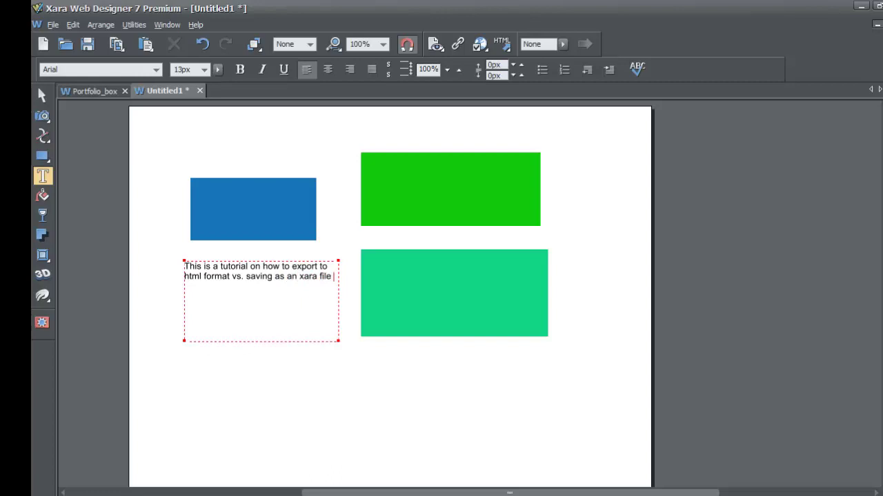
{"action": "type", "text": "format."}
{"action": "left_click", "coordinate": [42, 102]}
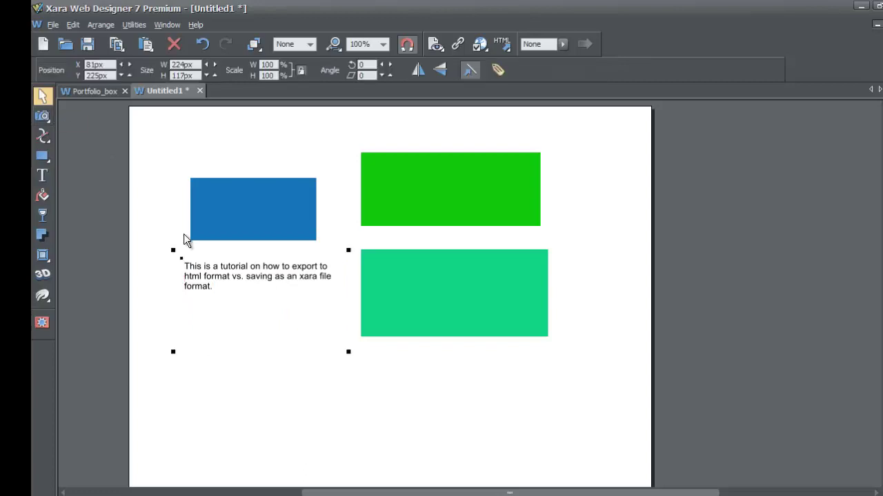
{"action": "left_click", "coordinate": [157, 218]}
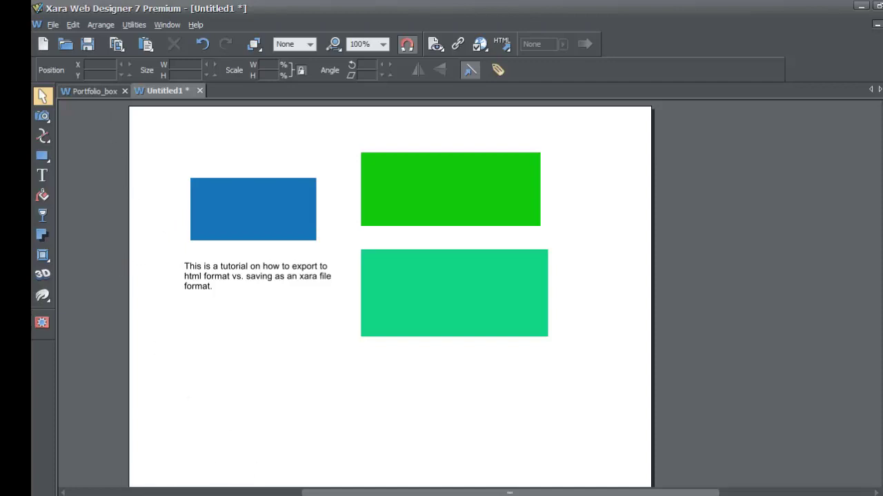
Switch to the Windows file browser and open the Owner's Documents folder under My Computer.
{"action": "key", "text": "super"}
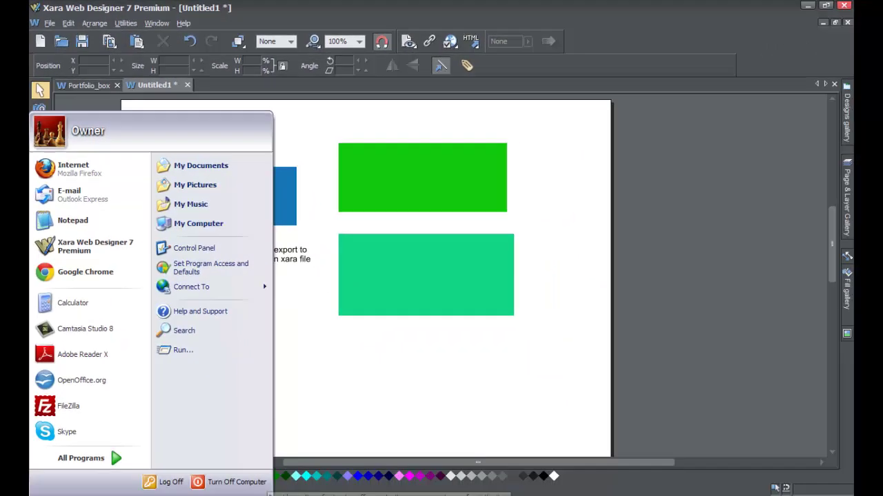
{"action": "left_click", "coordinate": [295, 329]}
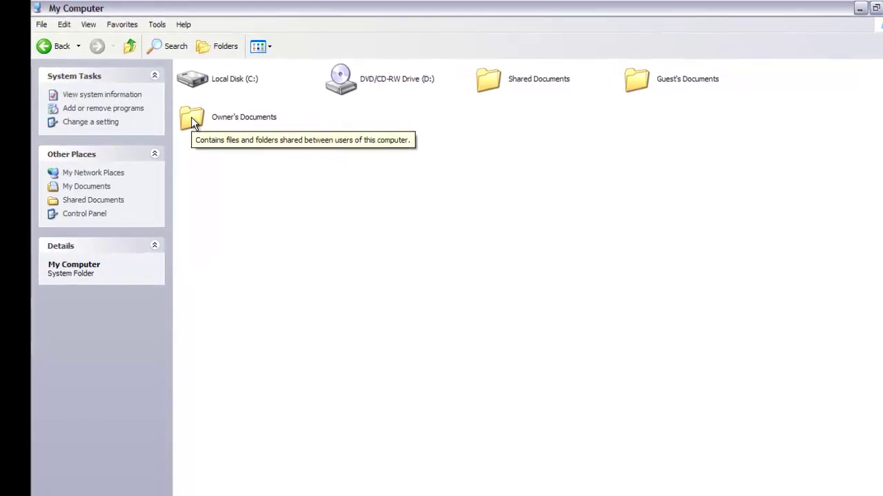
{"action": "double_click", "coordinate": [193, 122]}
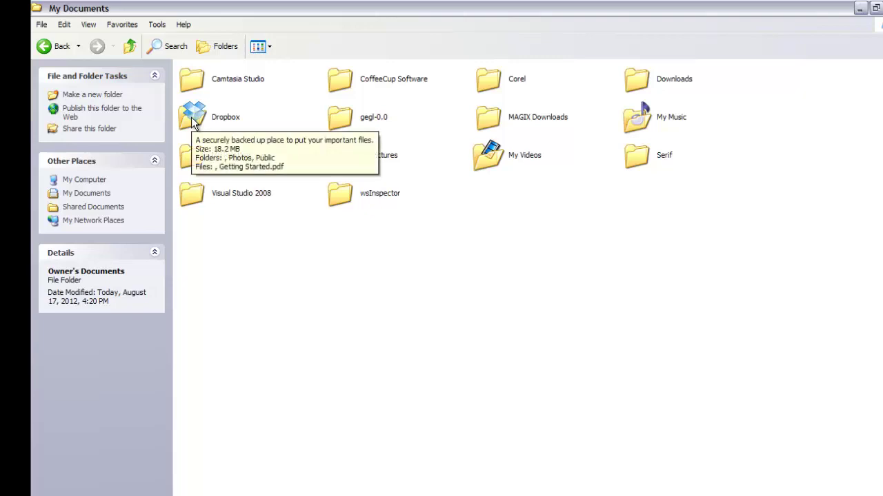
Create a new folder named Xara_Documents among the existing document folders.
{"action": "right_click", "coordinate": [515, 215]}
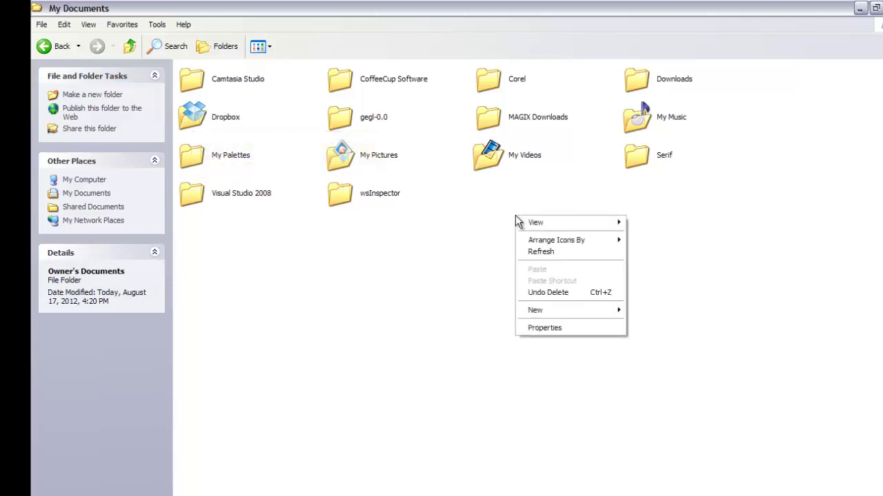
{"action": "left_click", "coordinate": [471, 225]}
{"action": "right_click", "coordinate": [474, 185]}
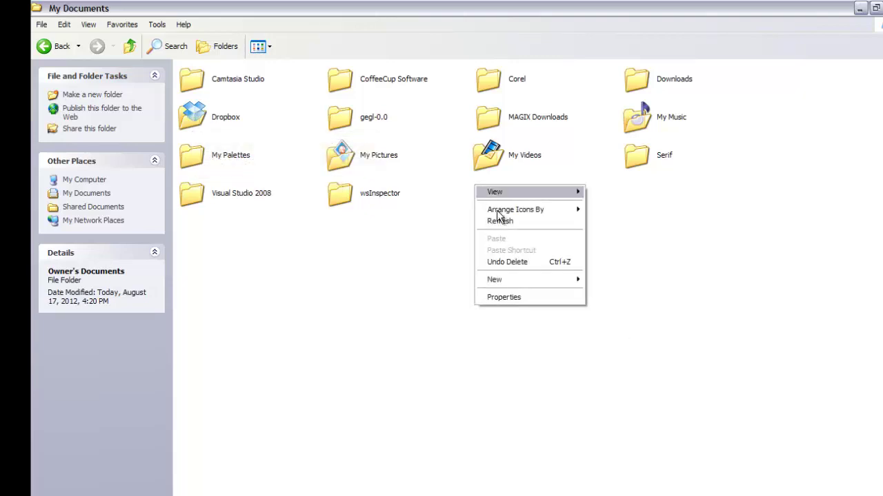
{"action": "mouse_move", "coordinate": [543, 278]}
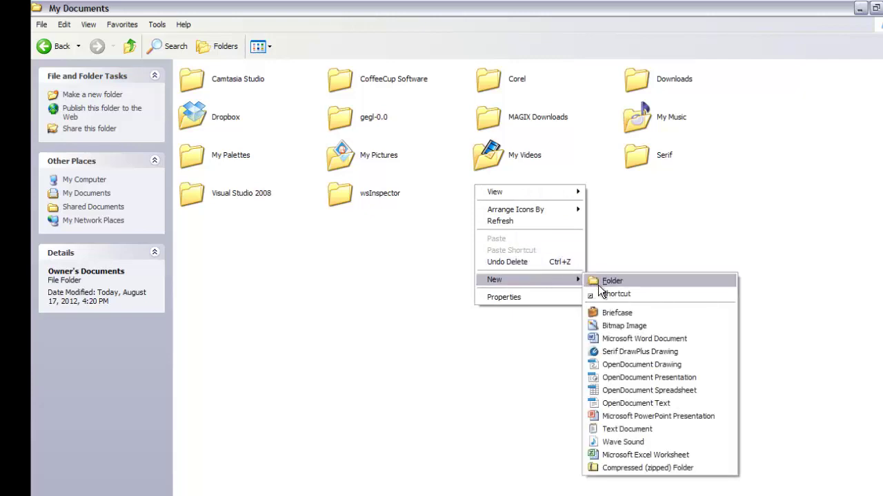
{"action": "left_click", "coordinate": [617, 282]}
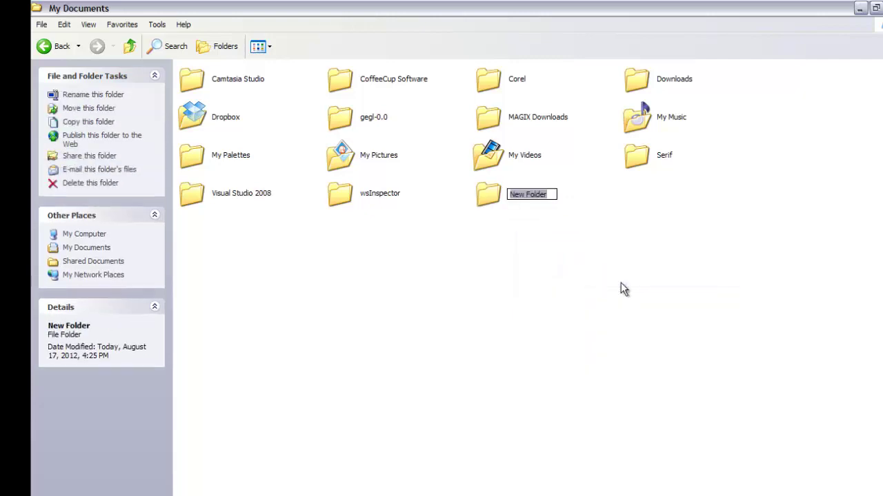
{"action": "type", "text": "Xara"}
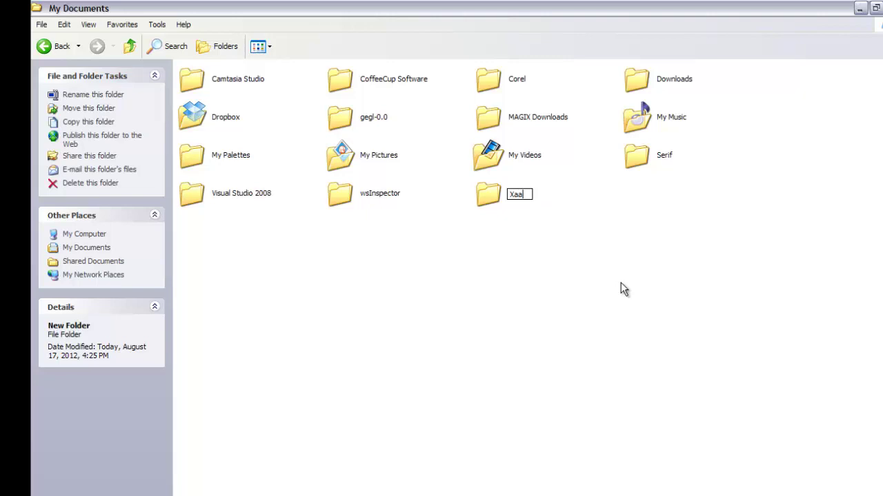
{"action": "type", "text": "_Documt"}
{"action": "key", "text": "BackSpace"}
{"action": "type", "text": "ents_"}
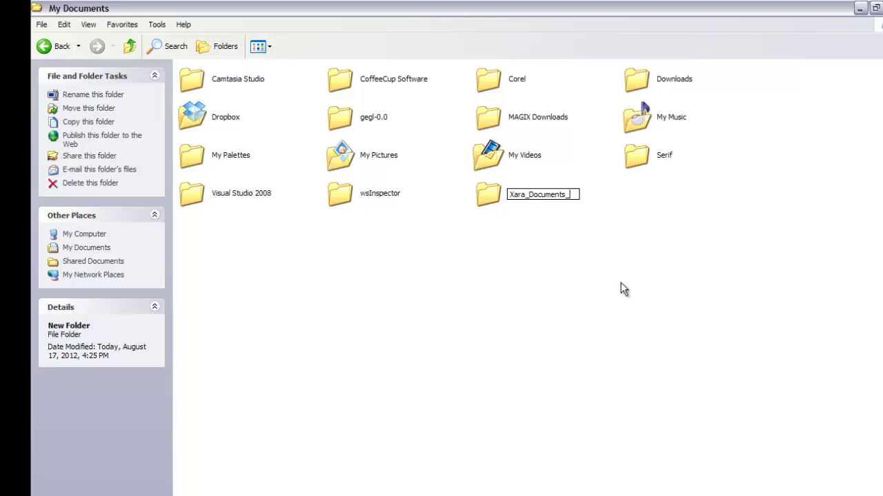
{"action": "key", "text": "BackSpace"}
{"action": "key", "text": "Return"}
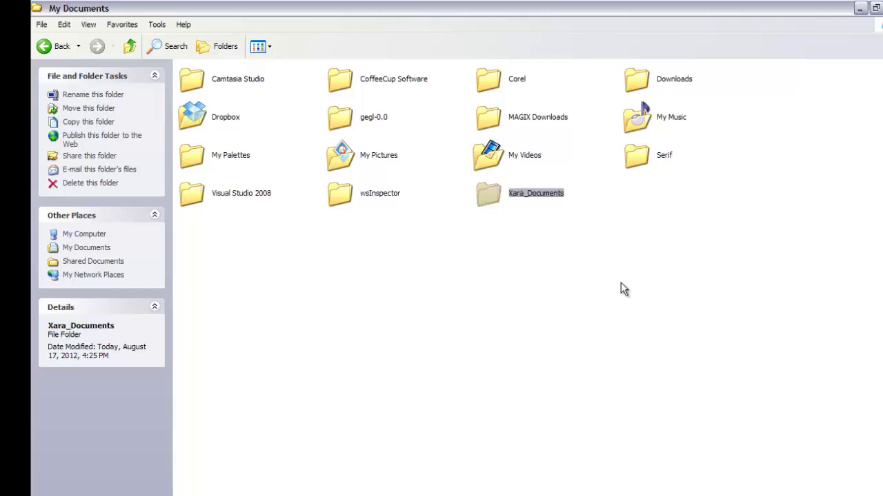
{"action": "left_click", "coordinate": [620, 282]}
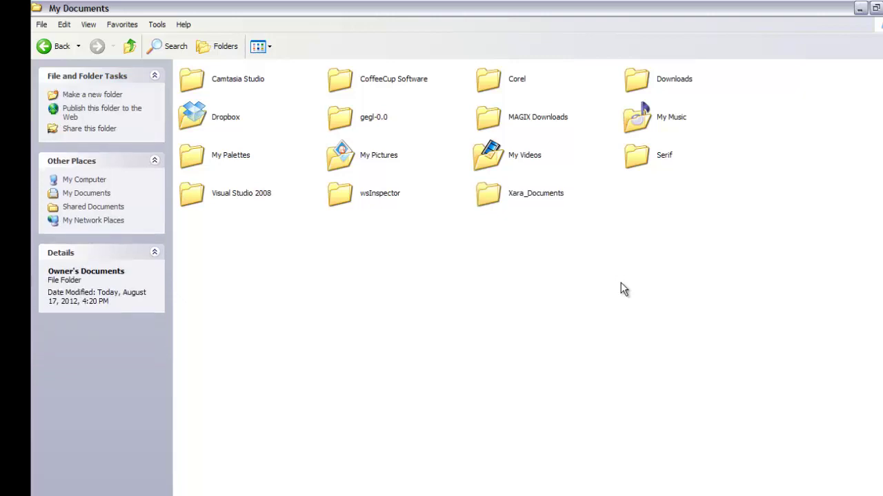
{"action": "left_click", "coordinate": [485, 197]}
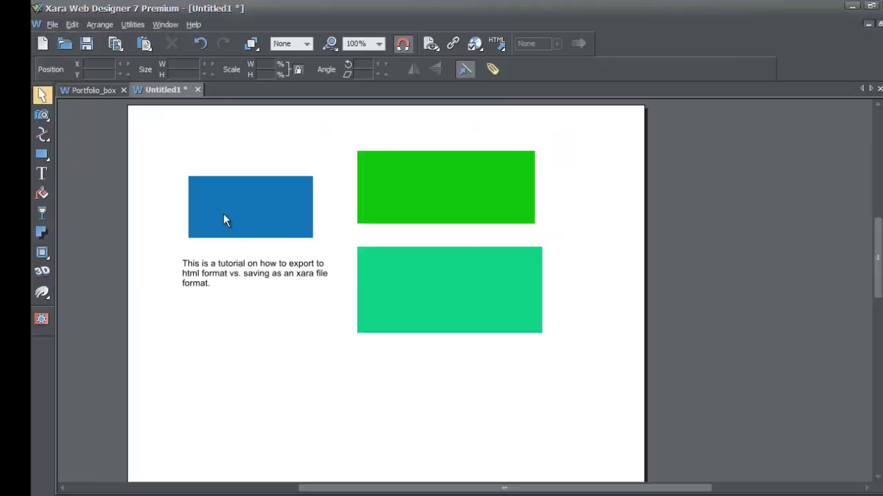
Start saving the page under a new name in Web Designer, choosing Xara_Documents inside Owner's Documents as the destination.
{"action": "left_click", "coordinate": [53, 25]}
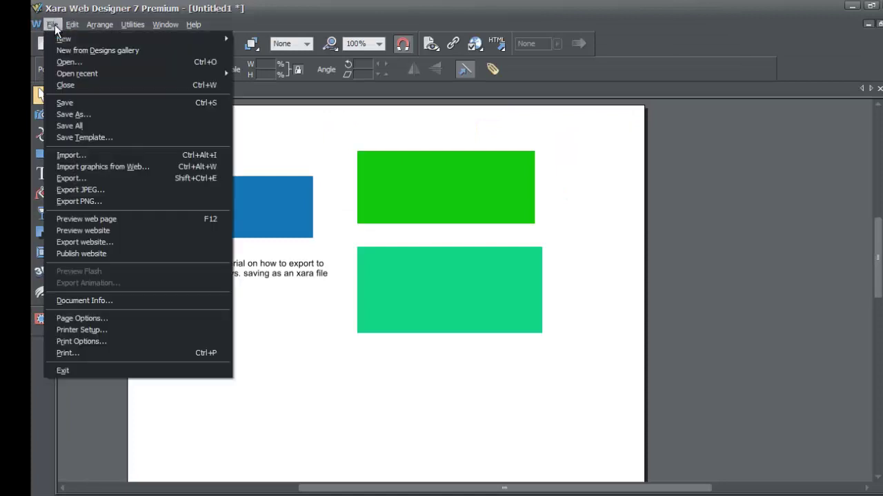
{"action": "left_click", "coordinate": [83, 114]}
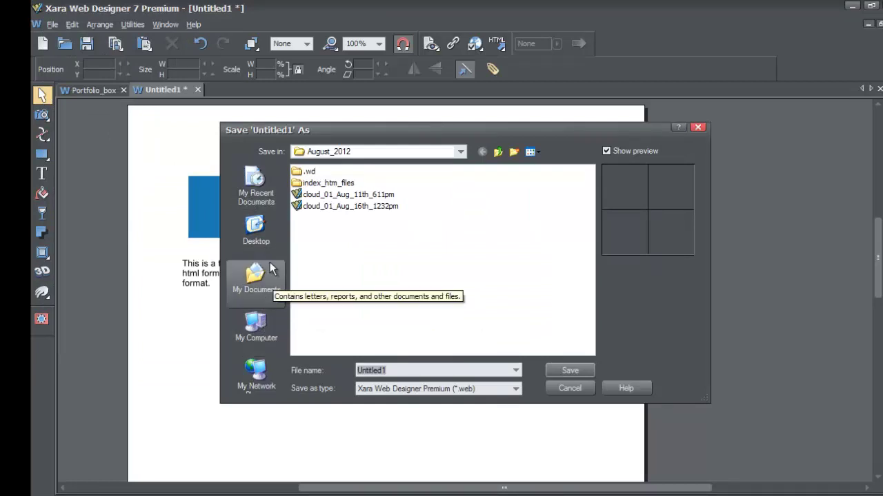
{"action": "left_click", "coordinate": [265, 320]}
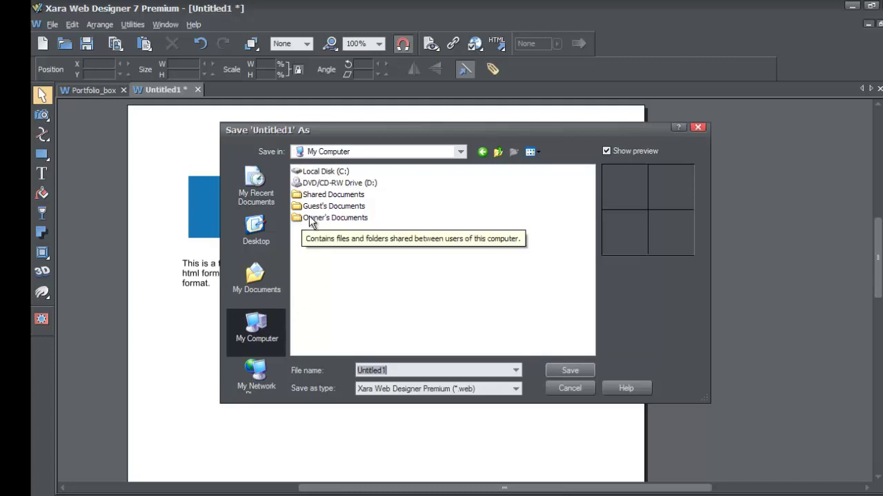
{"action": "double_click", "coordinate": [331, 219]}
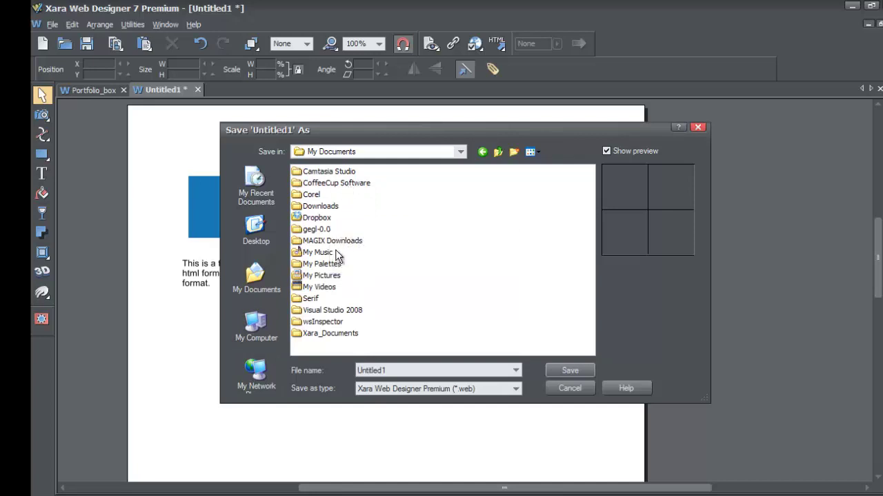
{"action": "left_click", "coordinate": [340, 333]}
{"action": "double_click", "coordinate": [340, 333]}
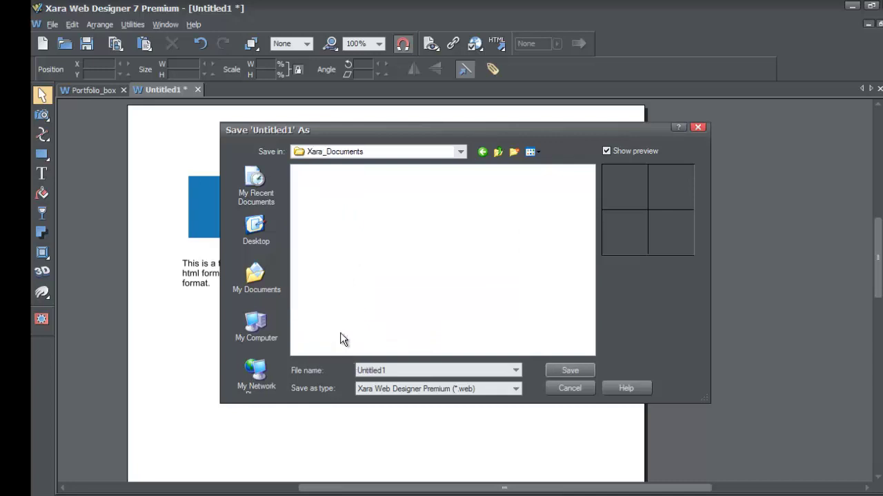
Name the file Version_01 and save it in the Xara Web Designer Premium (*.web) format.
{"action": "double_click", "coordinate": [392, 368]}
{"action": "type", "text": "Xara"}
{"action": "double_click", "coordinate": [400, 370]}
{"action": "key", "text": "BackSpace"}
{"action": "type", "text": "VErsi"}
{"action": "key", "text": "BackSpace"}
{"action": "key", "text": "BackSpace"}
{"action": "key", "text": "BackSpace"}
{"action": "key", "text": "BackSpace"}
{"action": "type", "text": "ersion_01"}
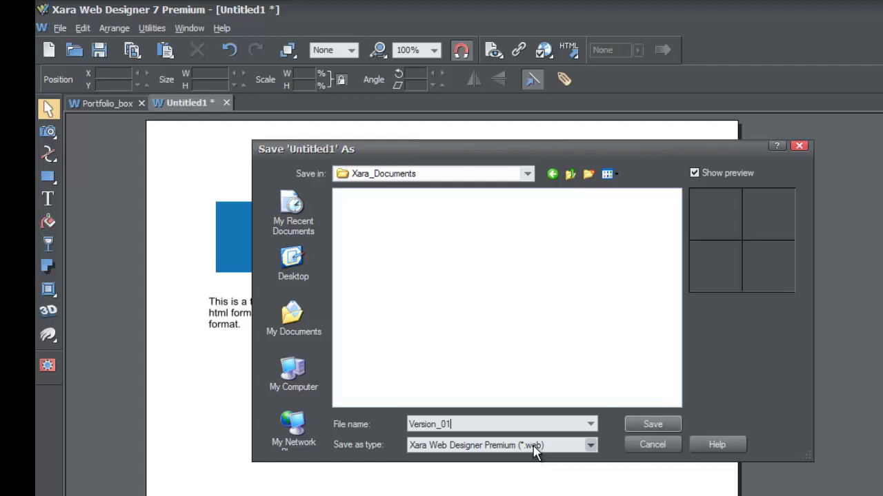
{"action": "left_click", "coordinate": [652, 426]}
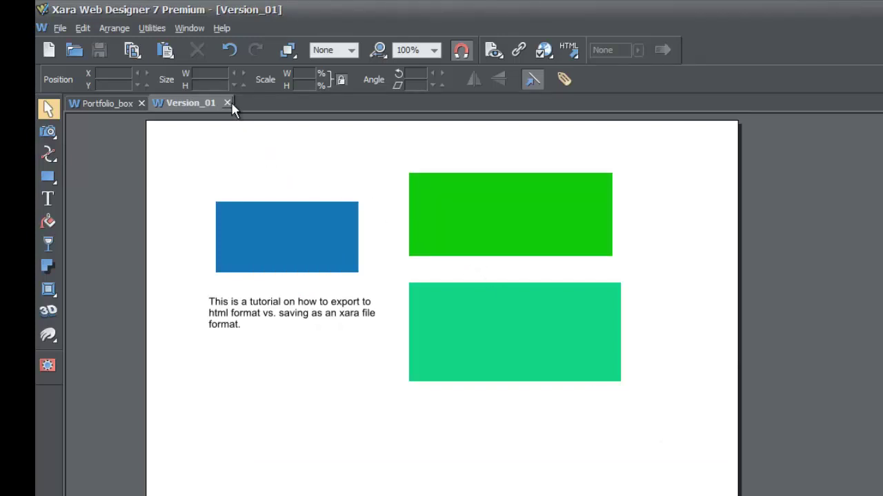
Close Portfolio_box and Version_01, and reopen Version_01 from the Xara_Documents folder in the Windows file browser.
{"action": "left_click", "coordinate": [140, 103]}
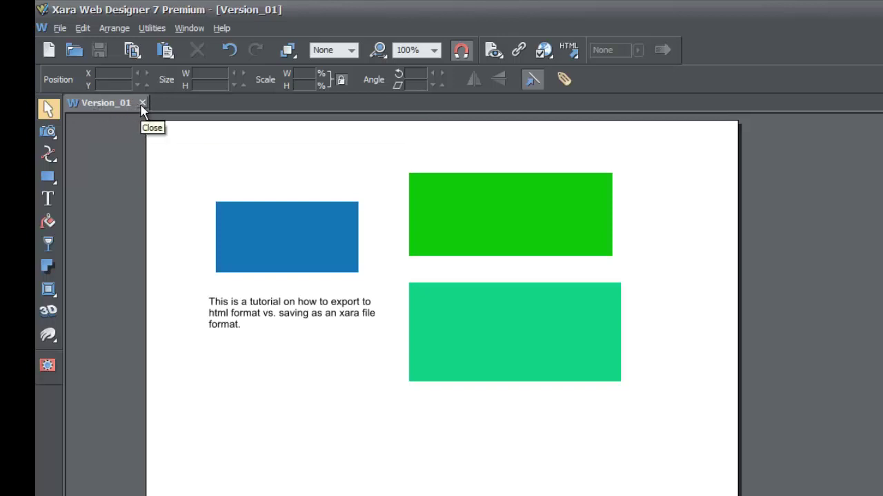
{"action": "left_click", "coordinate": [140, 102]}
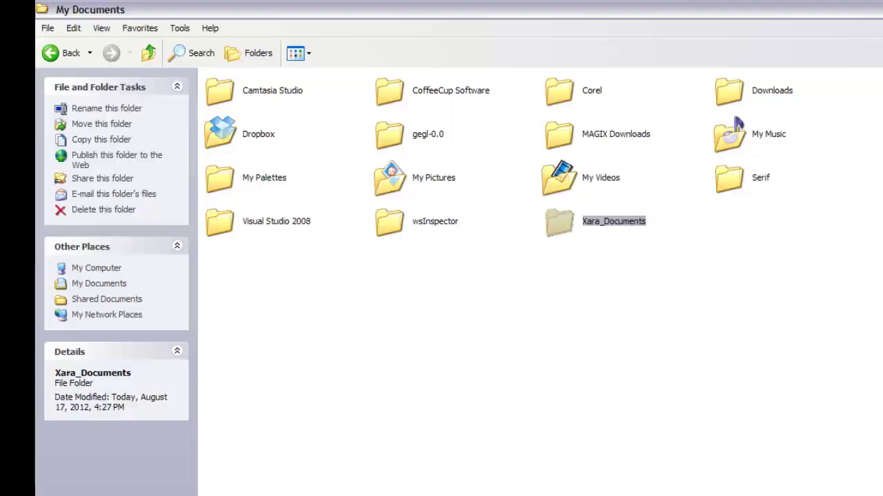
{"action": "double_click", "coordinate": [557, 229]}
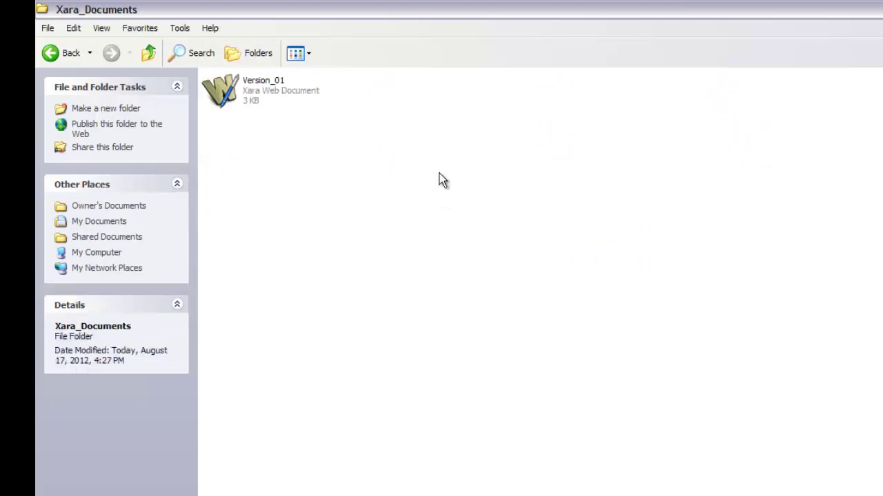
{"action": "left_click", "coordinate": [288, 95]}
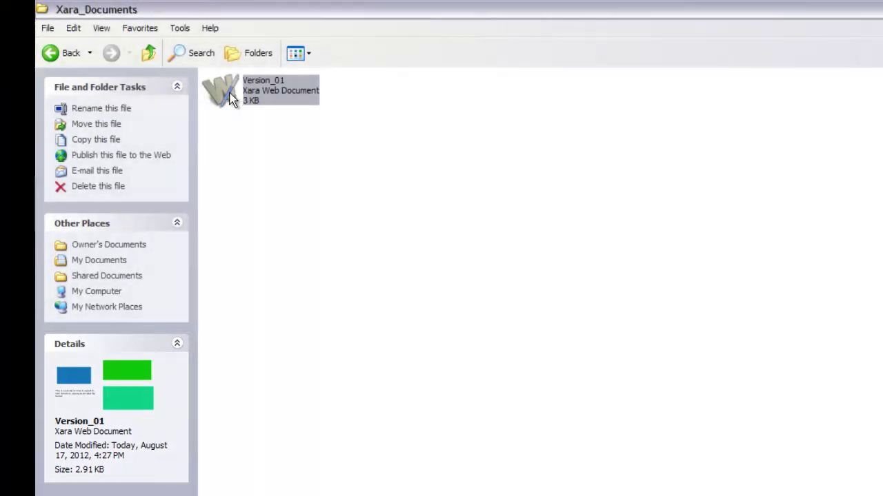
{"action": "double_click", "coordinate": [233, 98]}
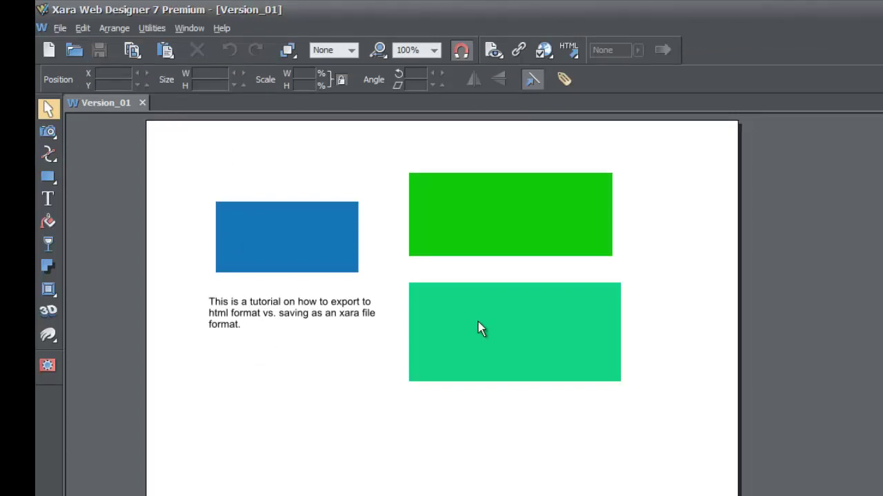
Rotate the sea green rectangle counterclockwise and move the green rectangle below the text to about X 50 px, Y 311 px.
{"action": "left_click", "coordinate": [575, 328]}
{"action": "left_click", "coordinate": [616, 292]}
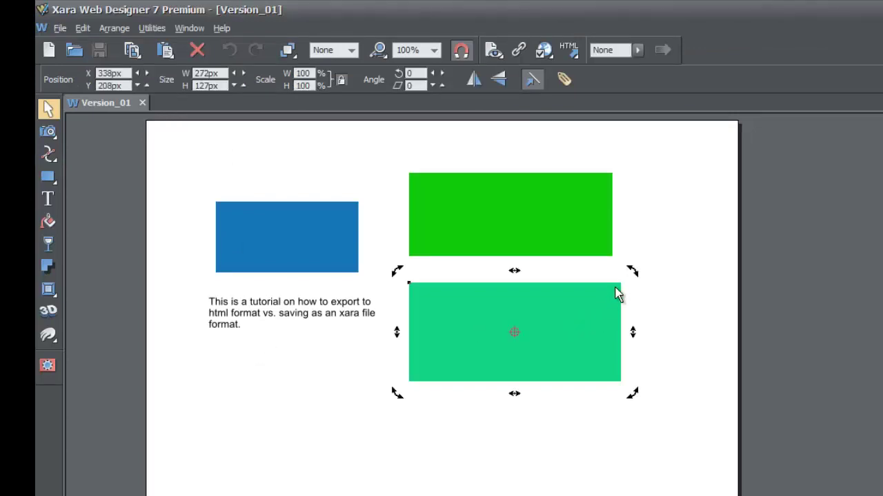
{"action": "left_click_drag", "start_coordinate": [632, 273], "coordinate": [580, 242]}
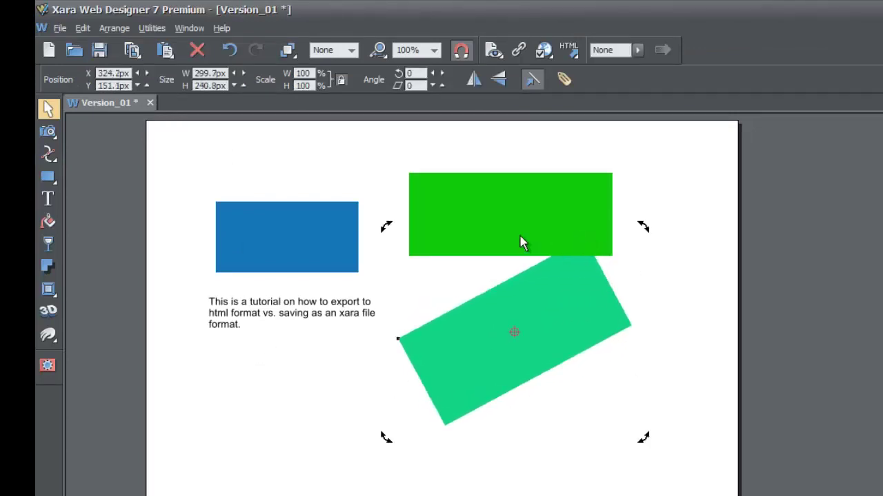
{"action": "left_click", "coordinate": [422, 189]}
{"action": "left_click_drag", "start_coordinate": [422, 188], "coordinate": [201, 385]}
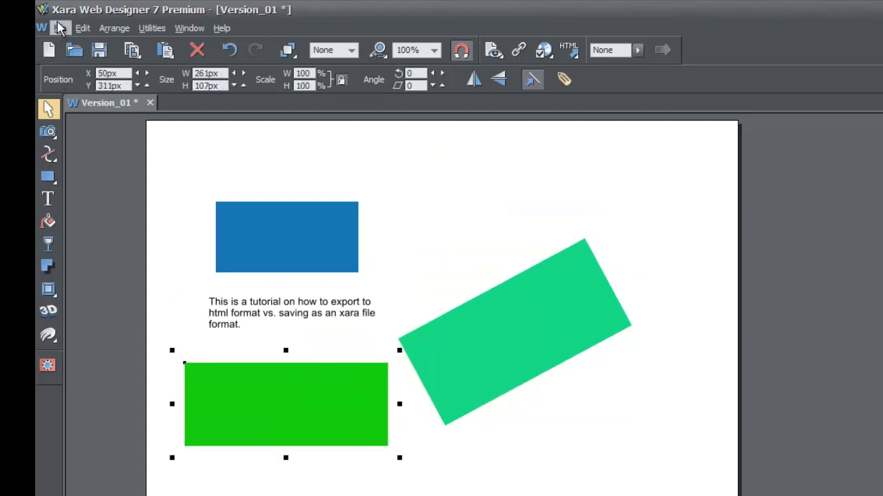
Save the changes to Version_01 and close the document.
{"action": "left_click", "coordinate": [59, 28]}
{"action": "left_click", "coordinate": [101, 117]}
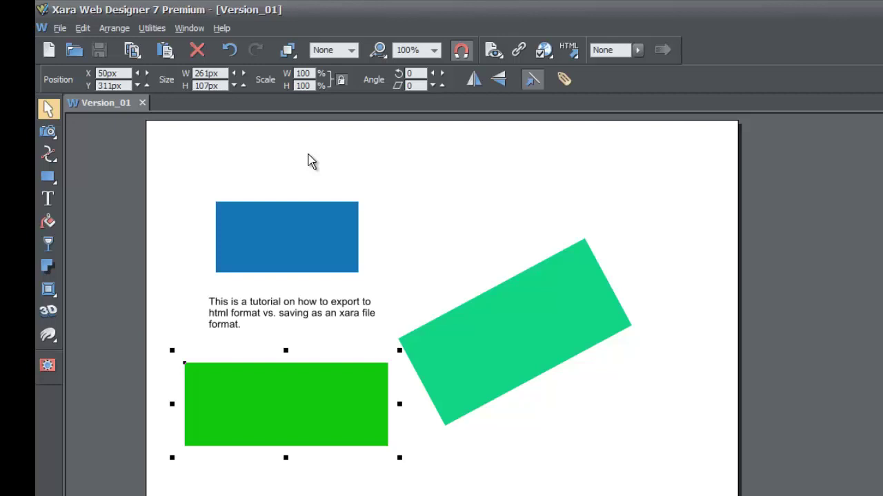
{"action": "left_click", "coordinate": [142, 103]}
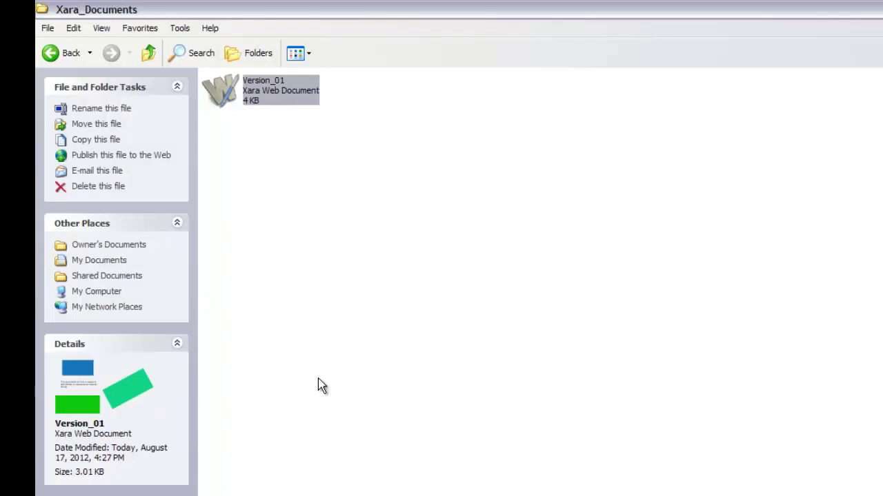
Browse from My Computer through Owner's Documents to Xara_Documents and check the preview of the Version_01 file.
{"action": "left_click", "coordinate": [72, 58]}
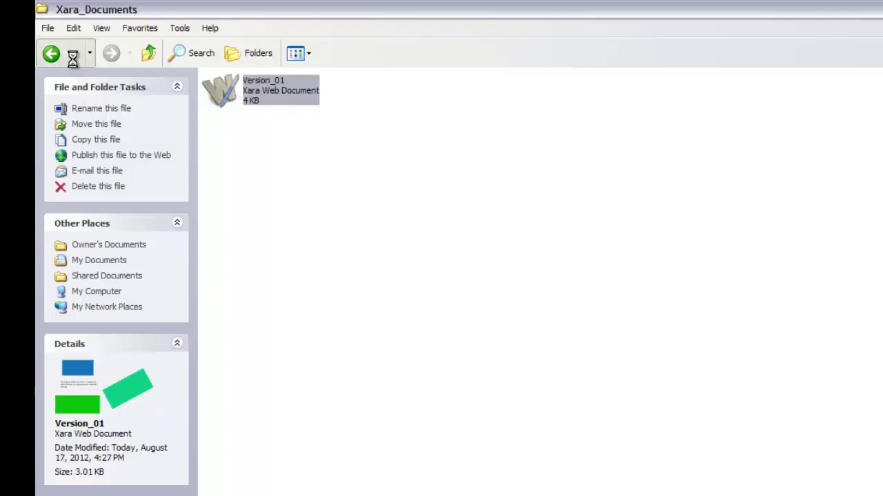
{"action": "left_click", "coordinate": [73, 60]}
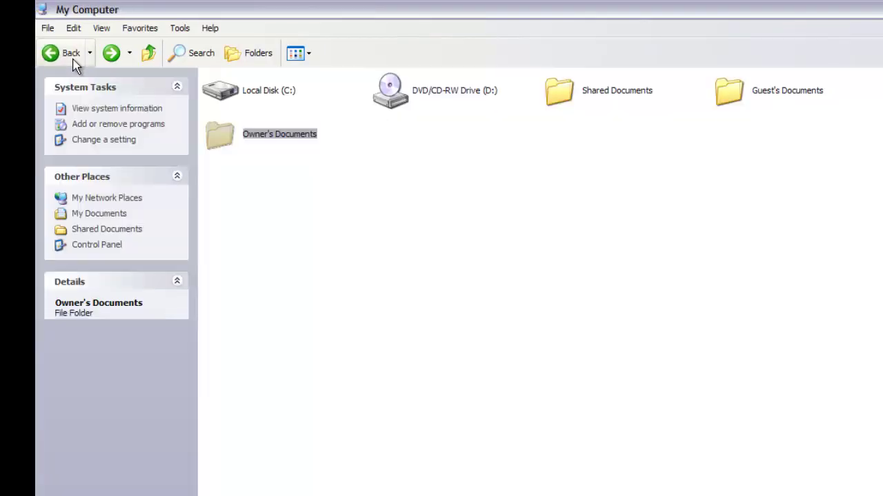
{"action": "left_click", "coordinate": [252, 181]}
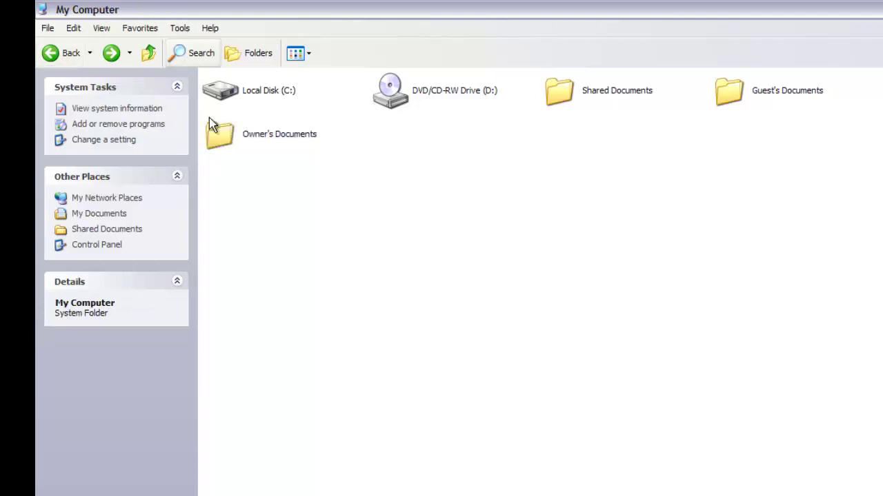
{"action": "double_click", "coordinate": [219, 145]}
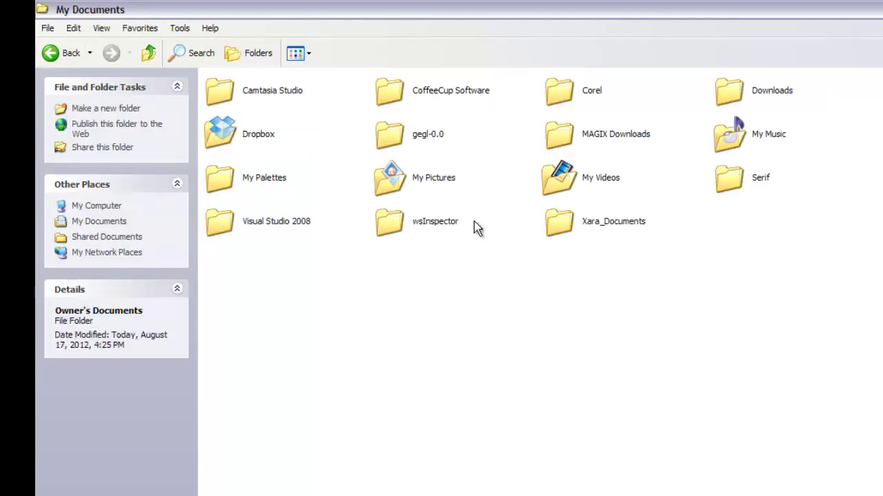
{"action": "double_click", "coordinate": [559, 227]}
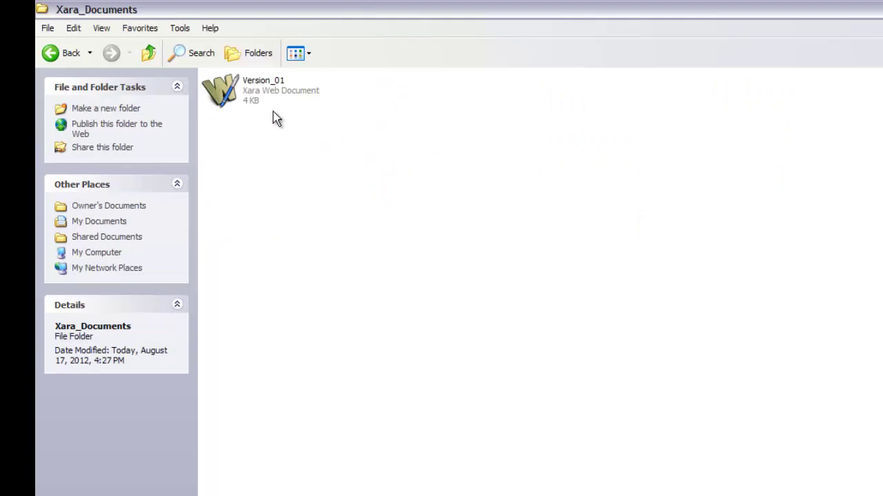
{"action": "left_click", "coordinate": [251, 96]}
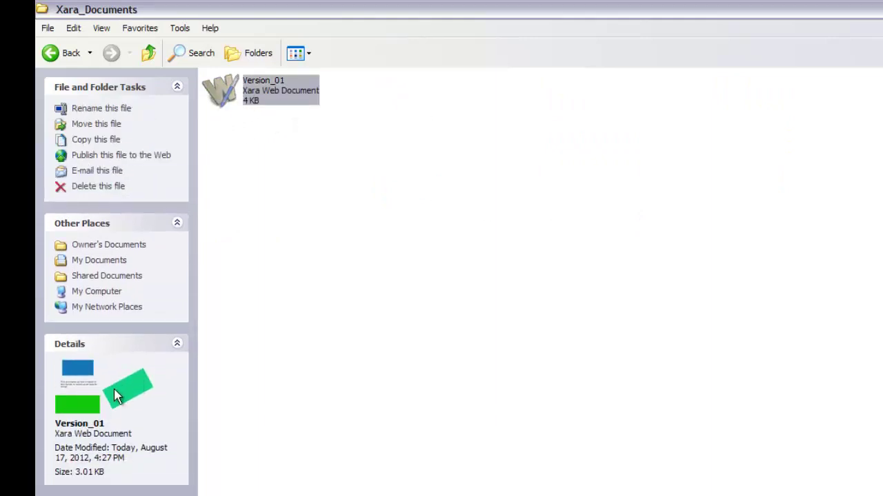
Open Version_01 from the Xara_Documents folder in Web Designer to check the saved layout.
{"action": "left_click", "coordinate": [231, 118]}
{"action": "left_click", "coordinate": [226, 98]}
{"action": "double_click", "coordinate": [226, 98]}
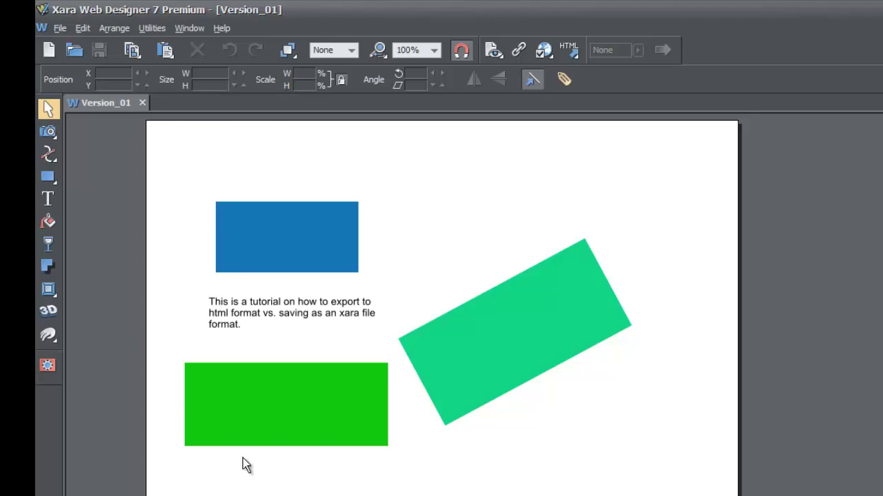
Switch to the Xara_Documents folder and try to open Version_01 with Firefox, cancelling the file-opening dialog.
{"action": "left_click", "coordinate": [256, 494]}
{"action": "mouse_move", "coordinate": [257, 86]}
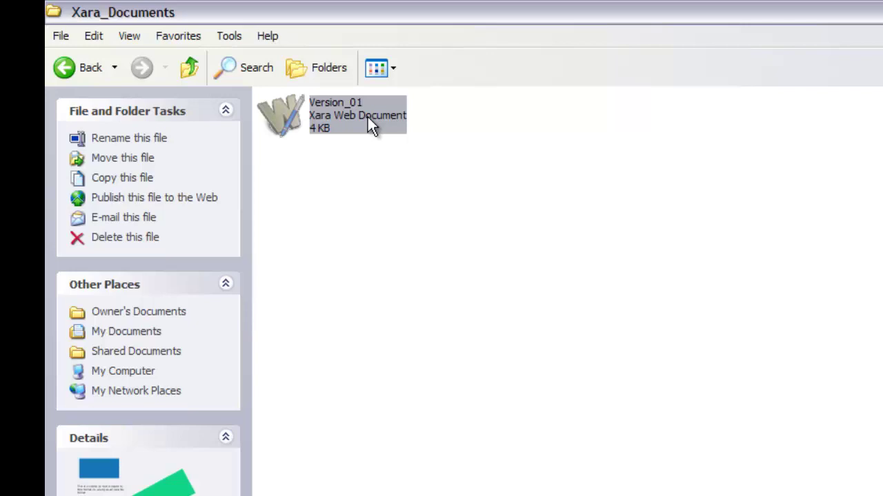
{"action": "left_click", "coordinate": [393, 231]}
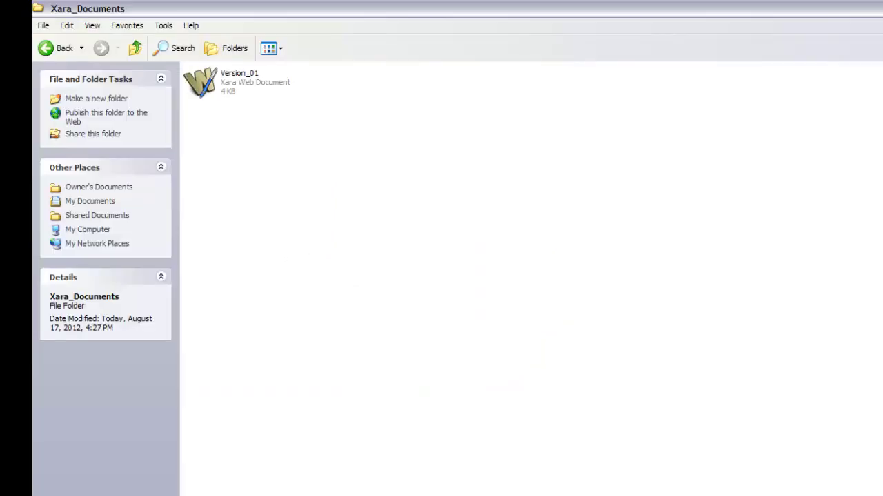
{"action": "left_click", "coordinate": [206, 87]}
{"action": "right_click", "coordinate": [205, 88]}
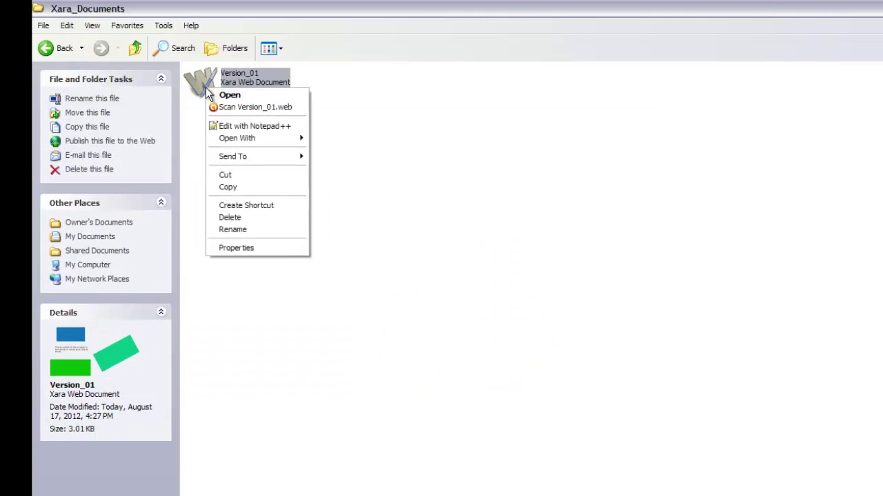
{"action": "mouse_move", "coordinate": [243, 138]}
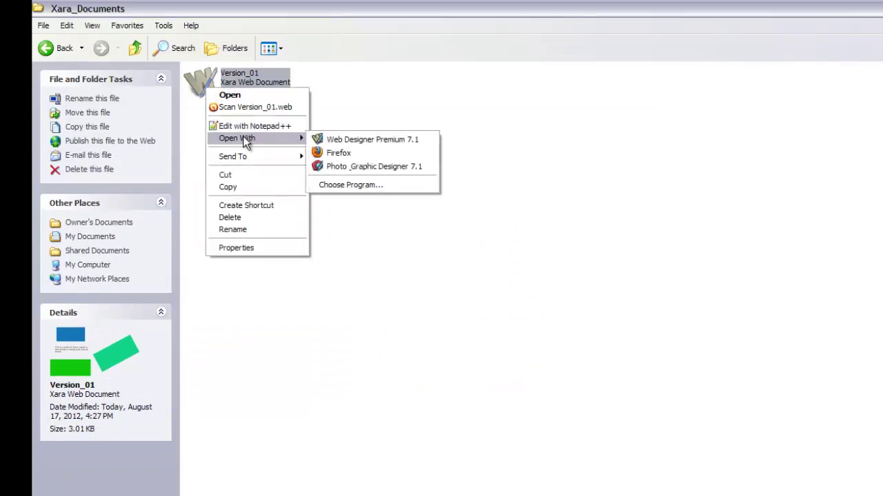
{"action": "left_click", "coordinate": [345, 153]}
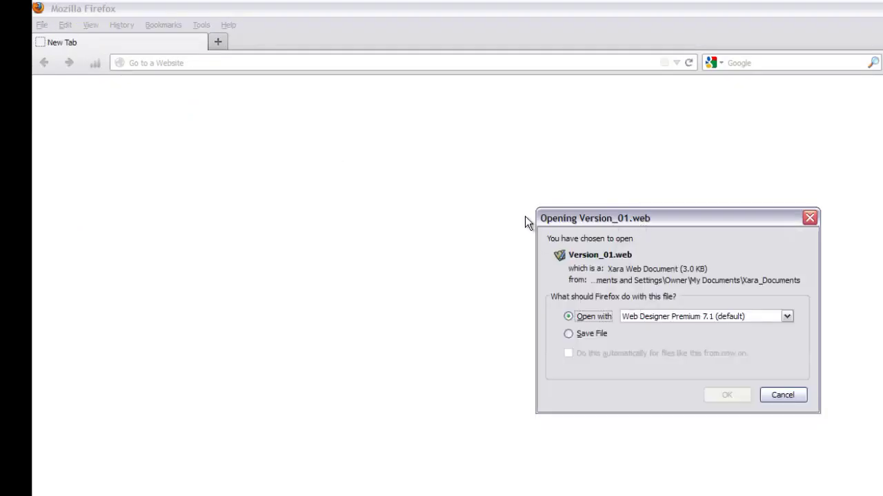
{"action": "left_click_drag", "start_coordinate": [572, 220], "coordinate": [525, 238]}
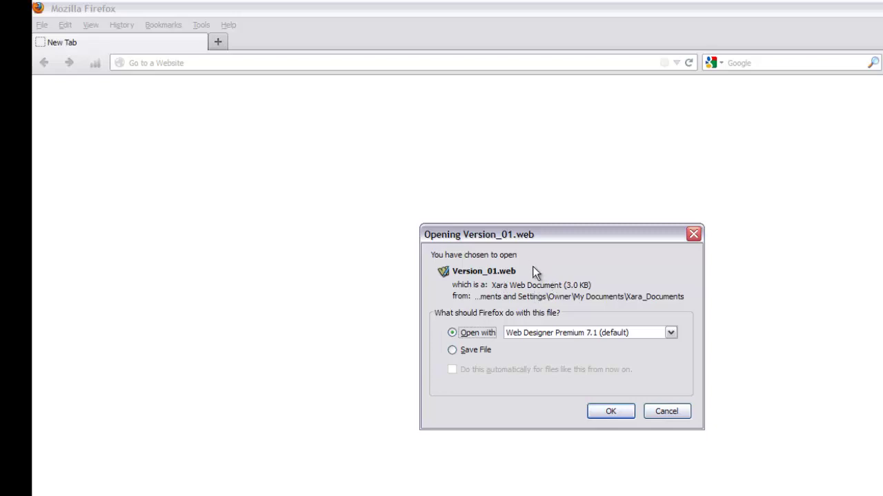
{"action": "left_click", "coordinate": [664, 410]}
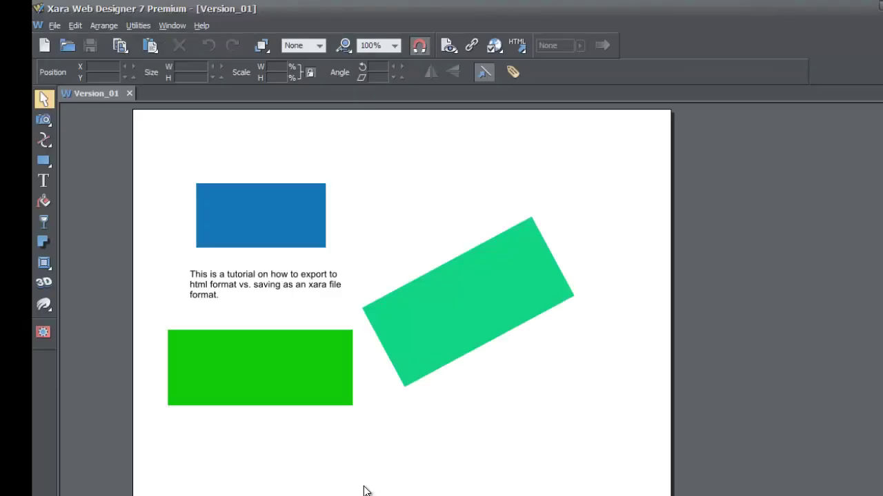
Export the website in HTML format as index into the Xara_Documents folder inside Owner's Documents.
{"action": "left_click", "coordinate": [53, 25]}
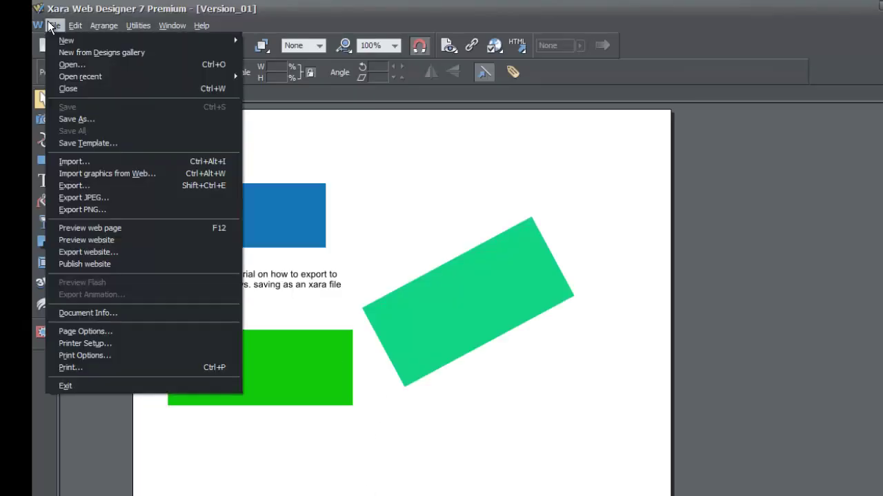
{"action": "left_click", "coordinate": [134, 252]}
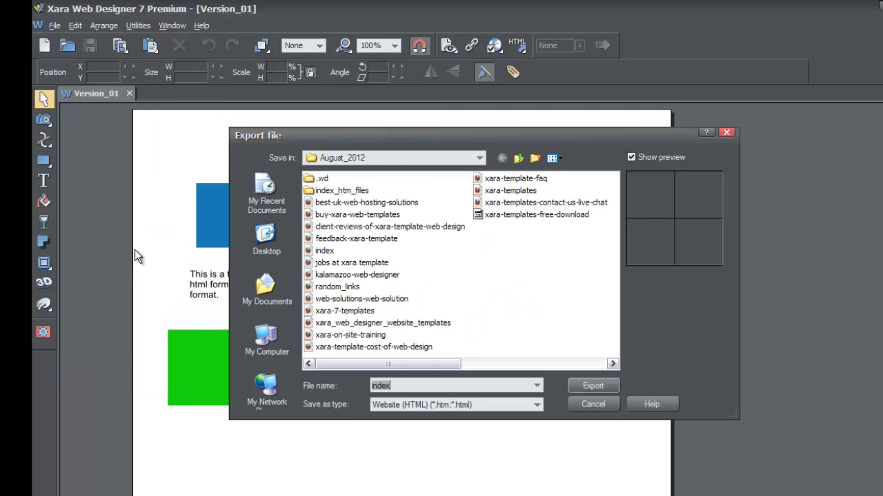
{"action": "left_click", "coordinate": [272, 346]}
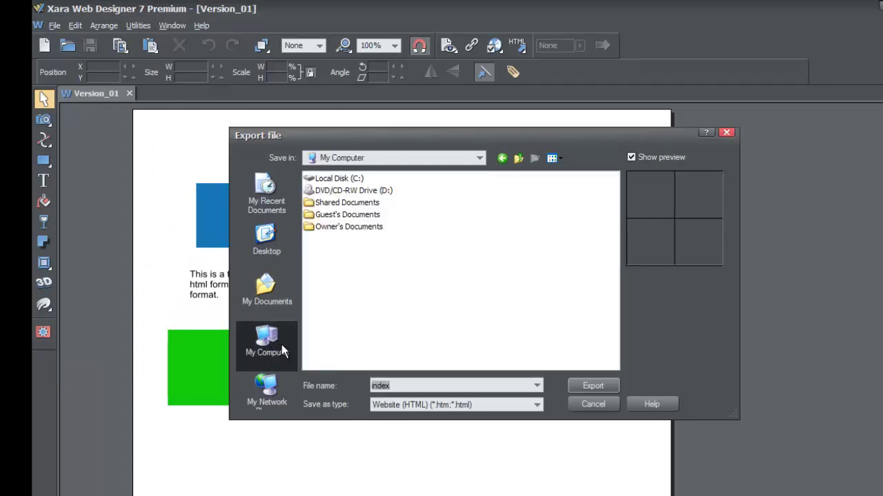
{"action": "double_click", "coordinate": [317, 229]}
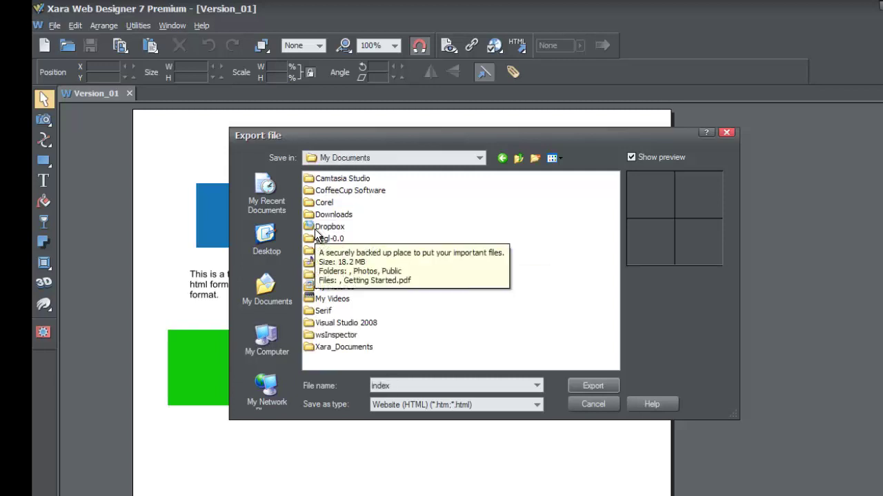
{"action": "double_click", "coordinate": [333, 349]}
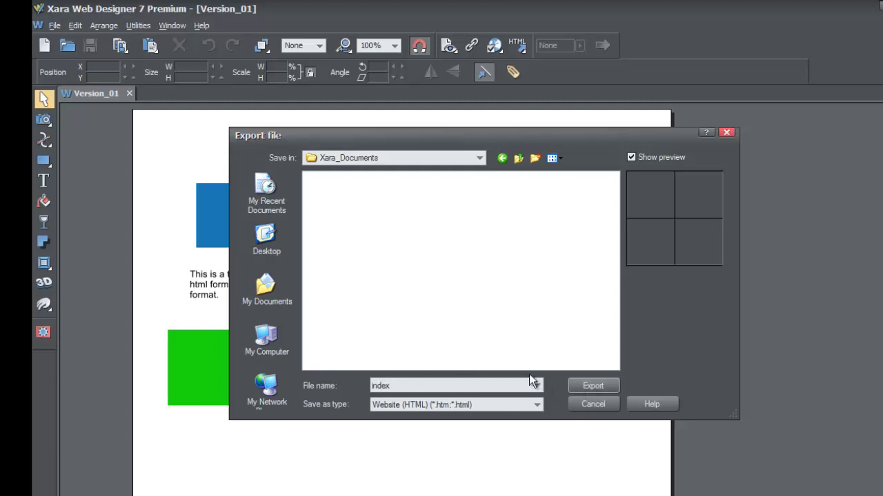
{"action": "left_click", "coordinate": [584, 385]}
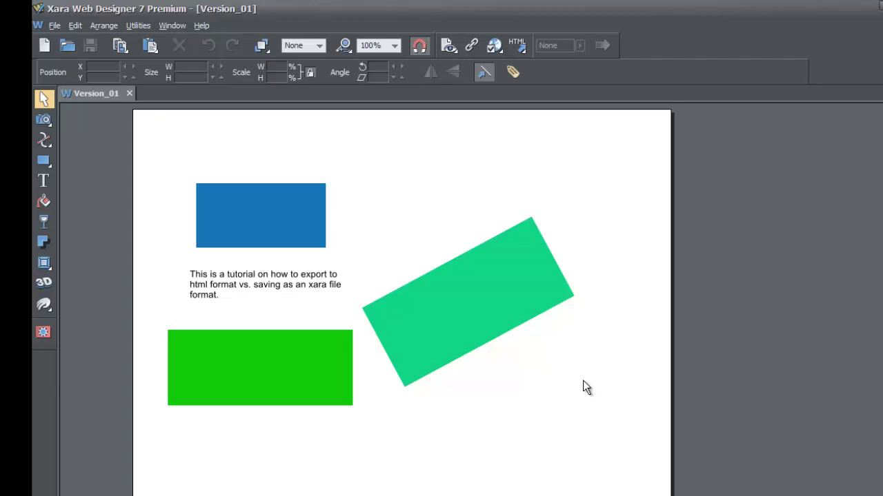
Switch to the Xara_Documents folder and check the details of the exported index page and the index_htm_files folder.
{"action": "key", "text": "alt+Tab"}
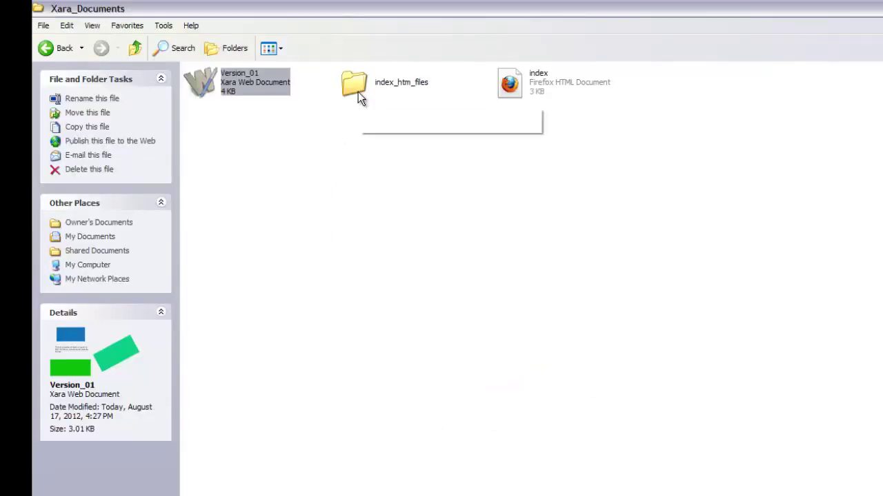
{"action": "mouse_move", "coordinate": [356, 92]}
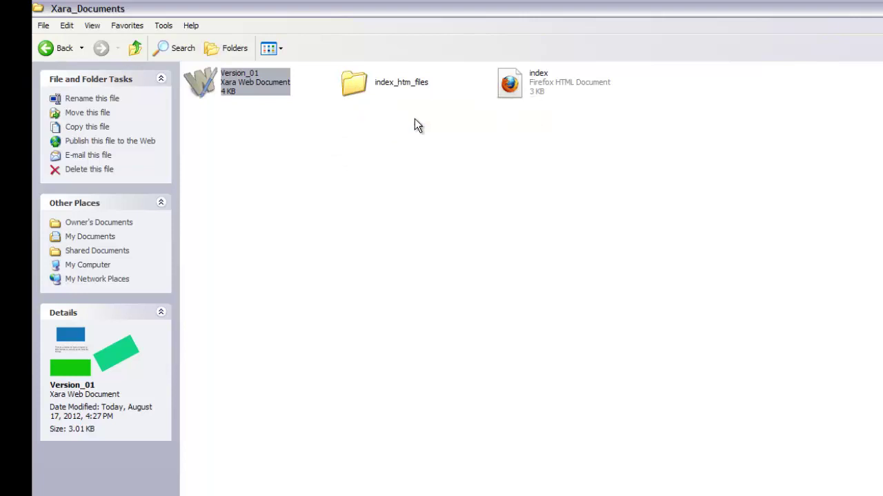
{"action": "left_click", "coordinate": [414, 119]}
{"action": "mouse_move", "coordinate": [412, 90]}
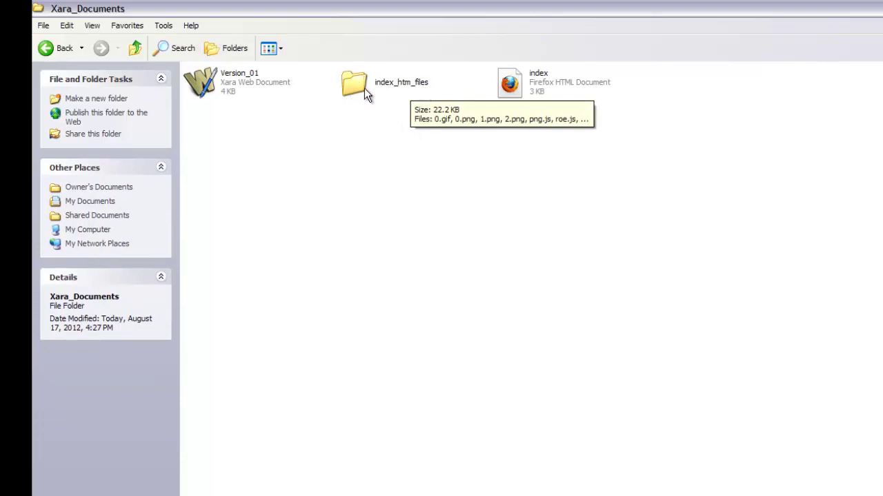
{"action": "left_click", "coordinate": [518, 85]}
{"action": "mouse_move", "coordinate": [514, 80]}
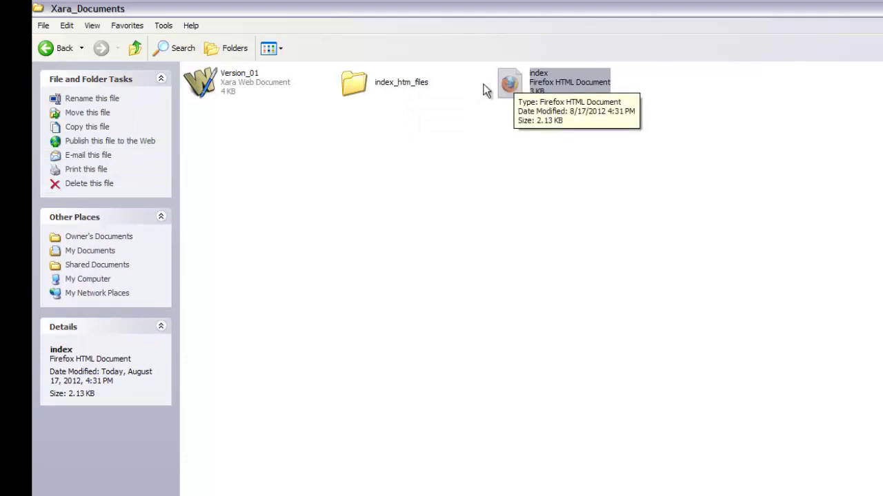
{"action": "left_click", "coordinate": [374, 86]}
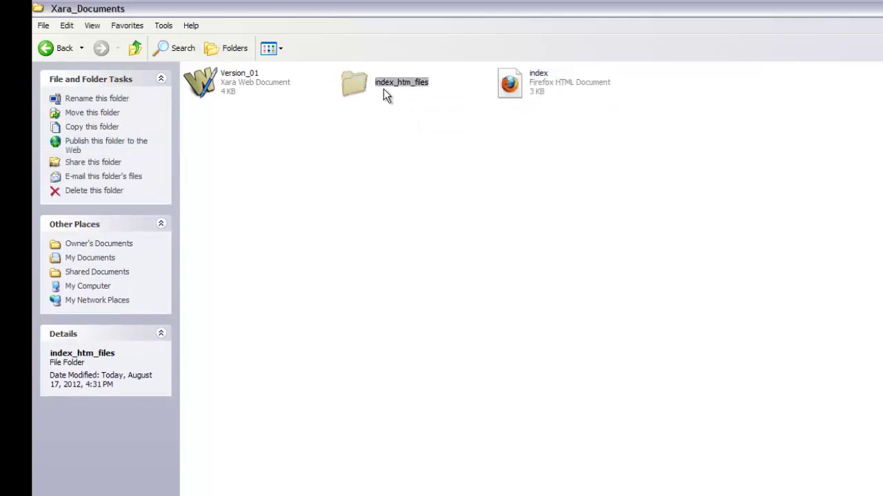
{"action": "mouse_move", "coordinate": [385, 93]}
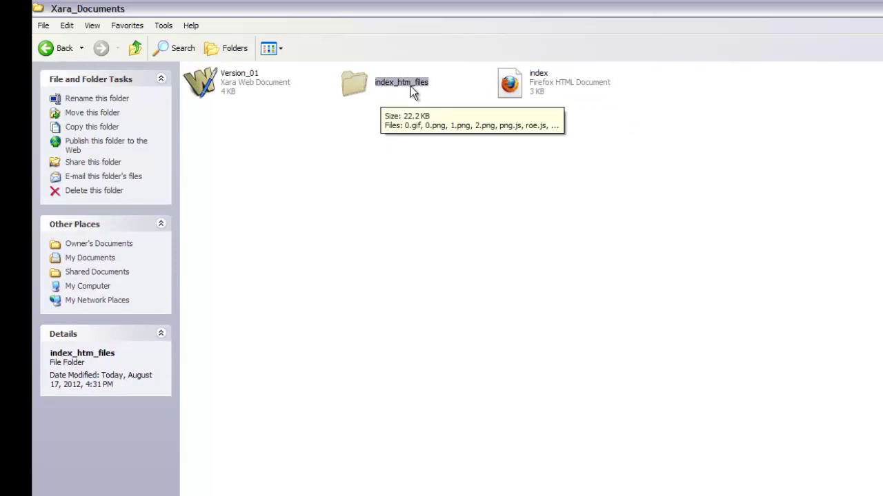
Open the index_htm_files folder and compare the previews of the exported images 0, 1 and 2.
{"action": "double_click", "coordinate": [356, 85]}
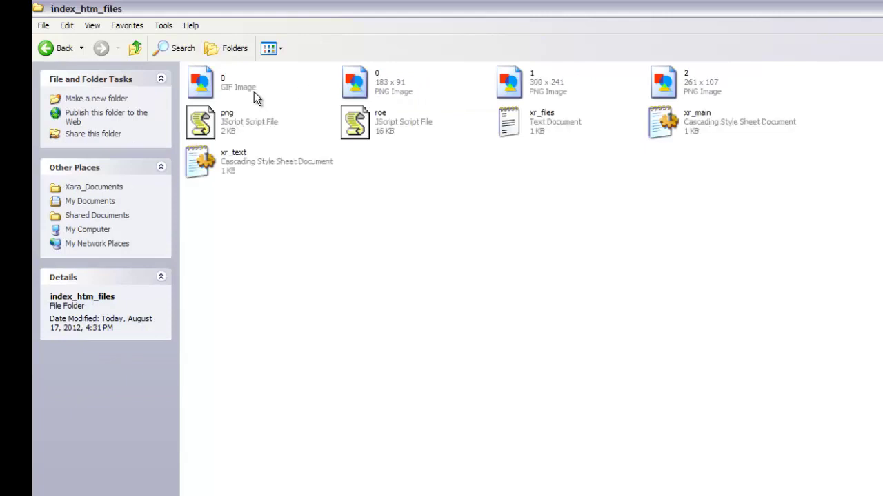
{"action": "left_click", "coordinate": [210, 79]}
{"action": "left_click", "coordinate": [356, 82]}
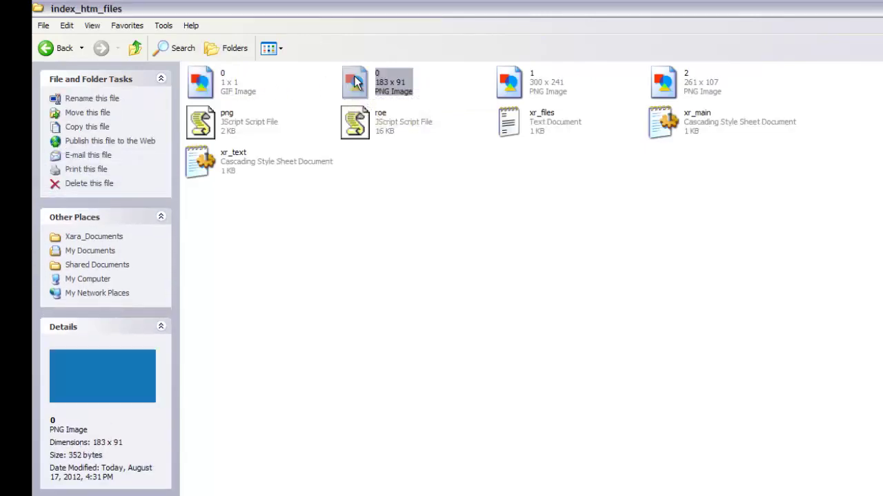
{"action": "left_click", "coordinate": [510, 84]}
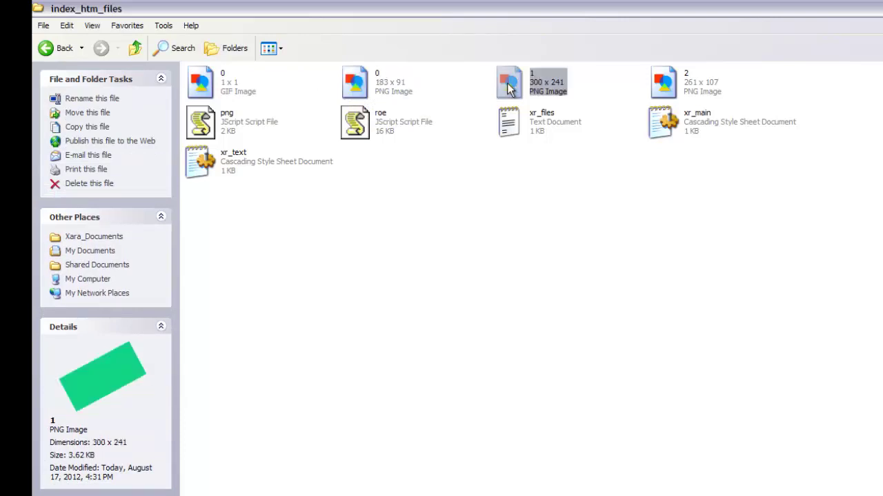
{"action": "left_click", "coordinate": [666, 83]}
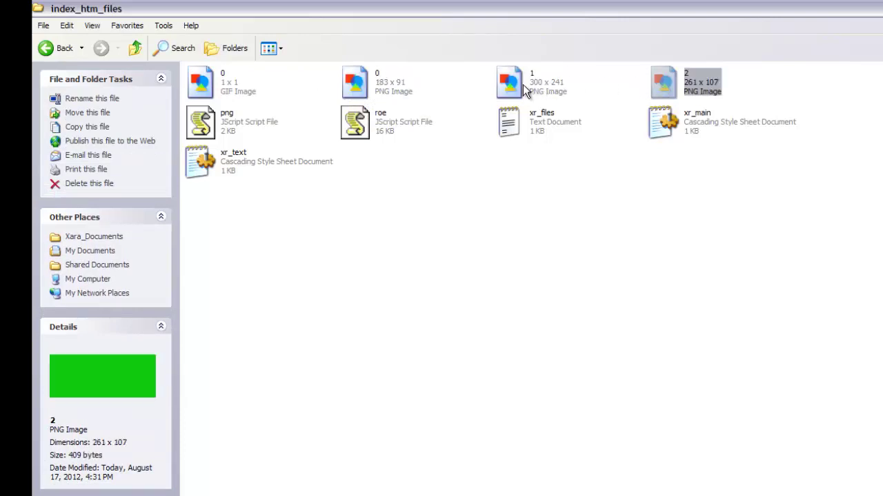
{"action": "left_click", "coordinate": [505, 87]}
{"action": "left_click", "coordinate": [362, 86]}
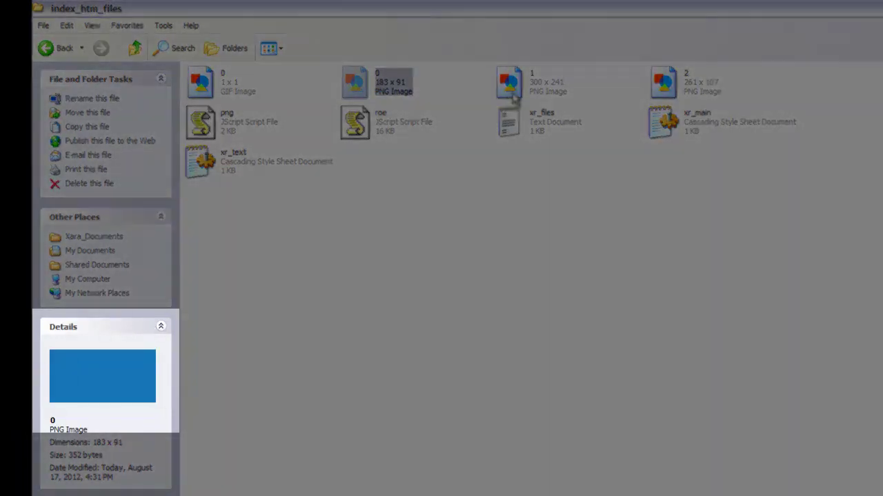
{"action": "left_click", "coordinate": [512, 89]}
{"action": "left_click", "coordinate": [656, 91]}
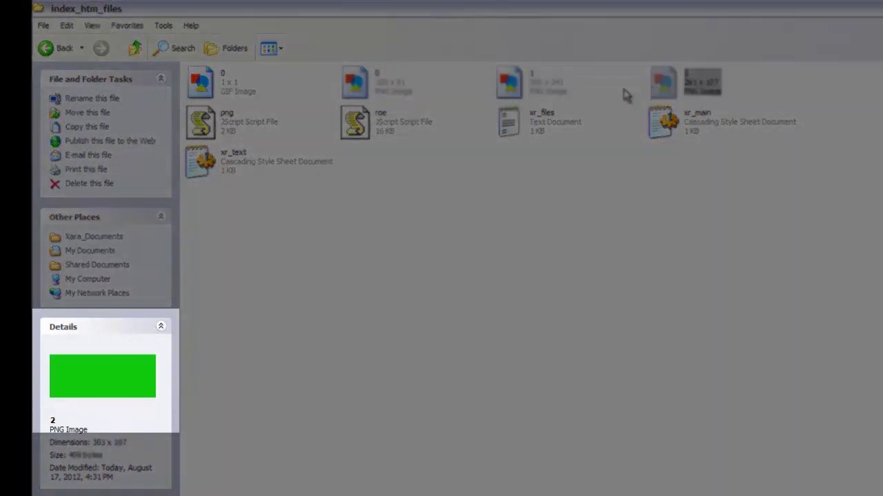
{"action": "left_click", "coordinate": [523, 94]}
{"action": "left_click", "coordinate": [376, 91]}
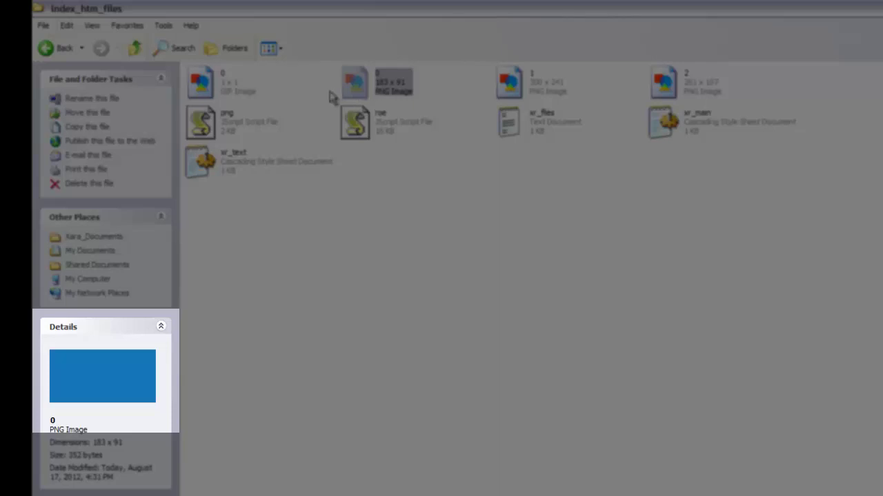
{"action": "left_click", "coordinate": [512, 86]}
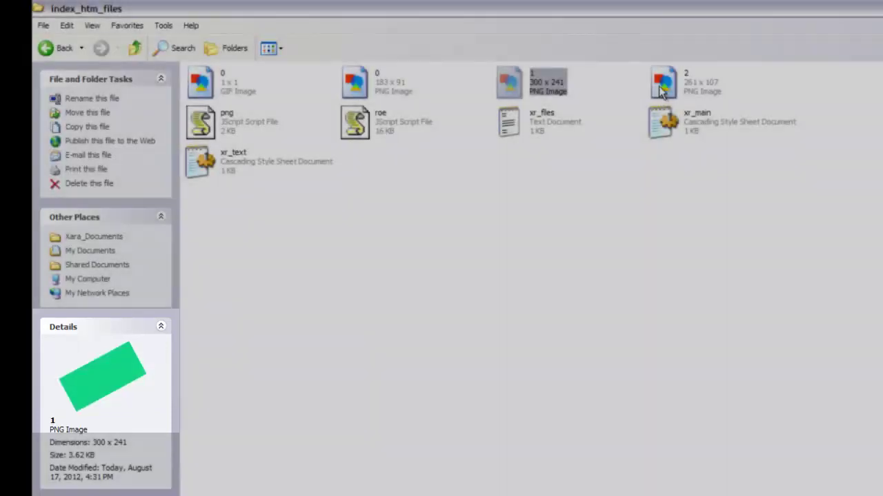
{"action": "left_click", "coordinate": [666, 92]}
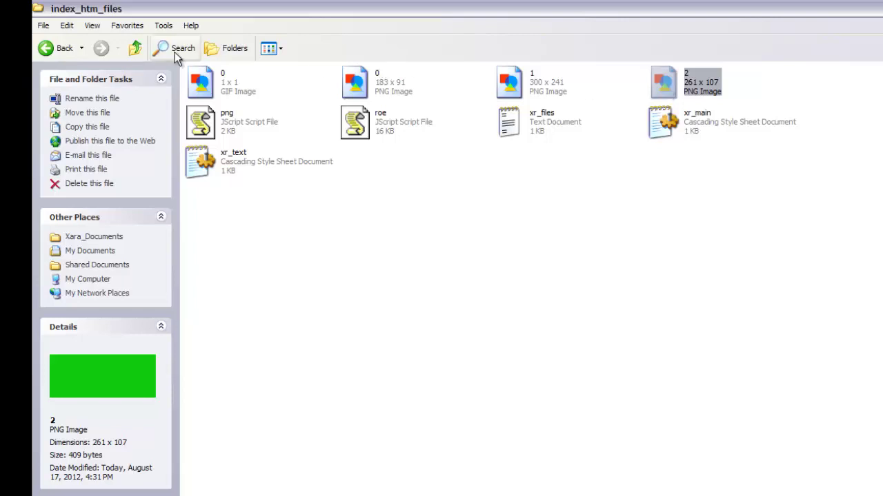
Return to Xara_Documents and compare the details of the index HTML file with those of its index_htm_files folder.
{"action": "left_click", "coordinate": [64, 50]}
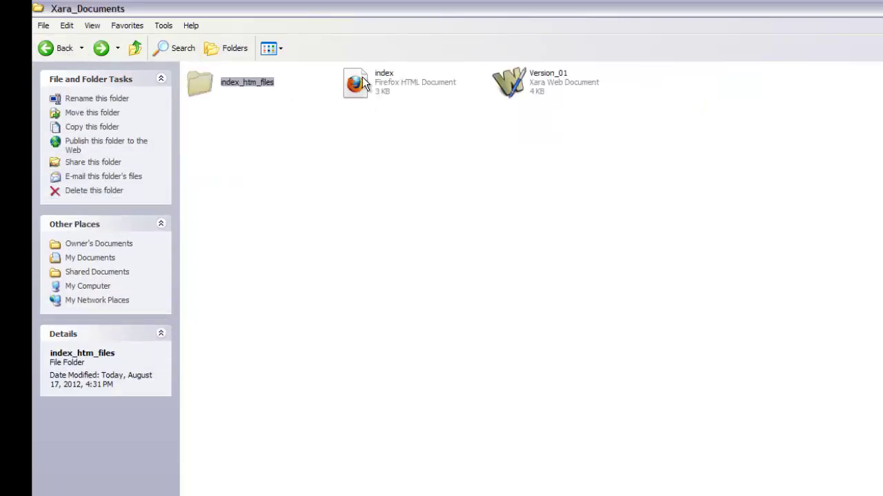
{"action": "left_click", "coordinate": [362, 78]}
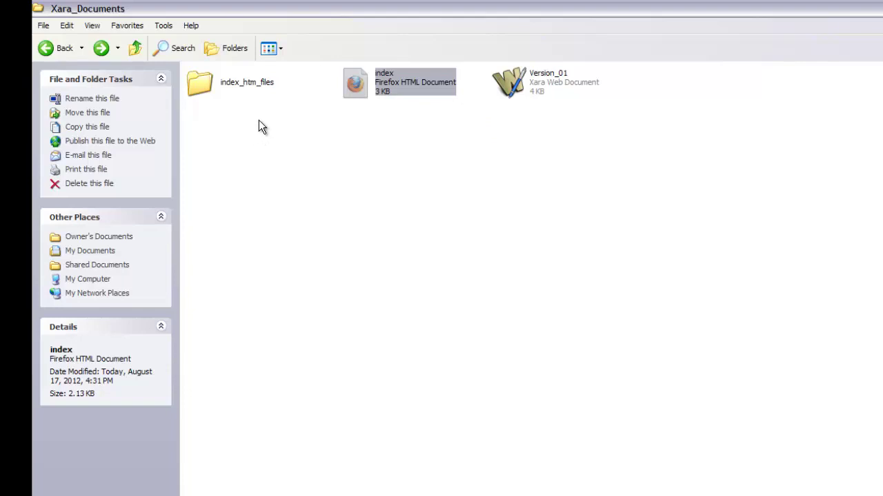
{"action": "mouse_move", "coordinate": [344, 97]}
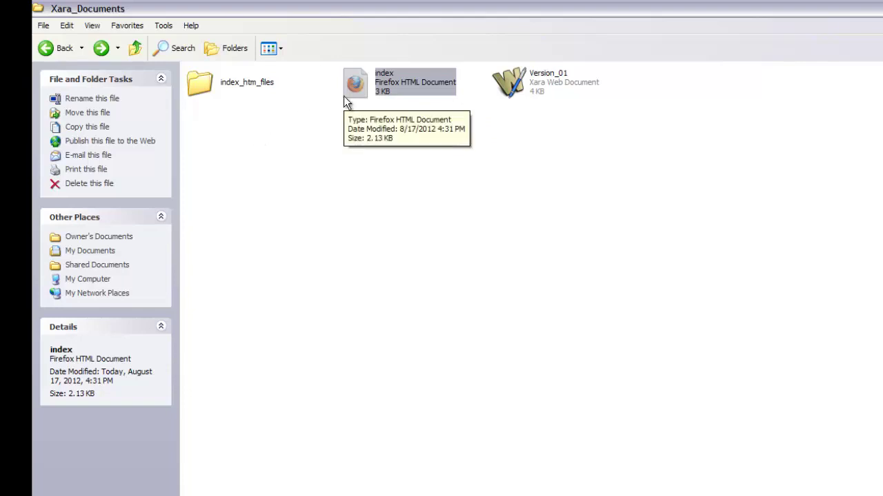
{"action": "left_click", "coordinate": [265, 84]}
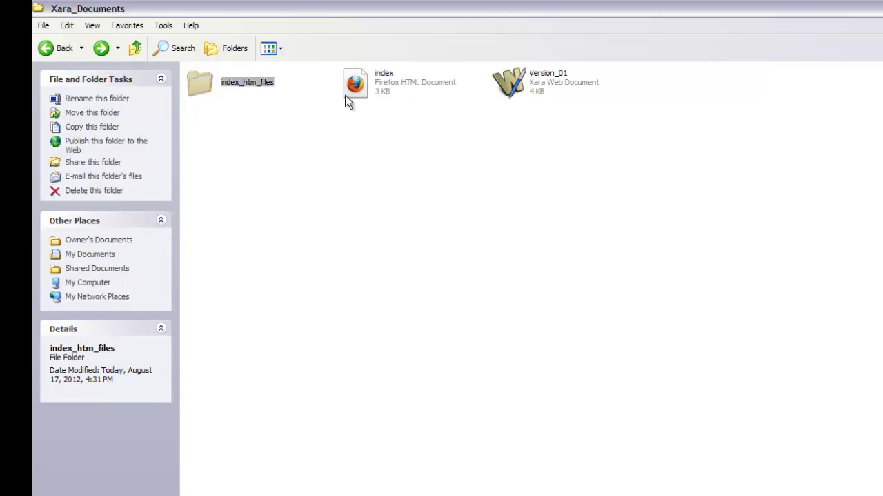
{"action": "left_click", "coordinate": [381, 91]}
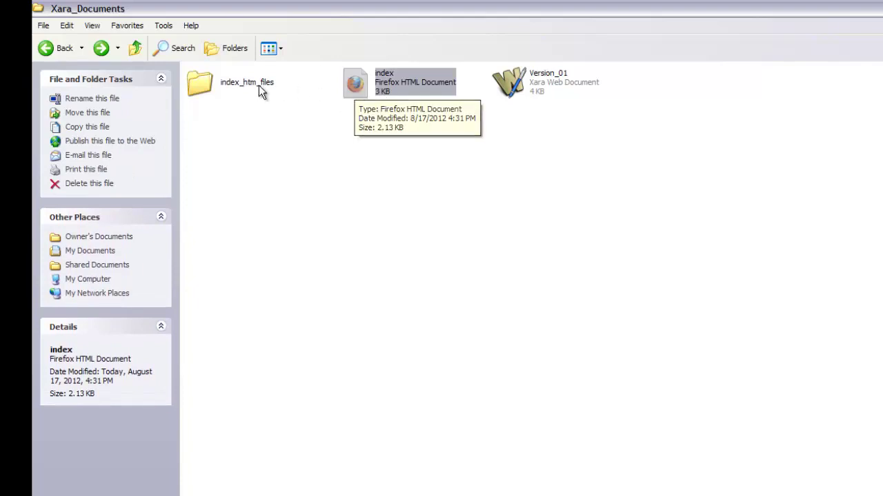
{"action": "left_click", "coordinate": [236, 82]}
{"action": "mouse_move", "coordinate": [233, 84]}
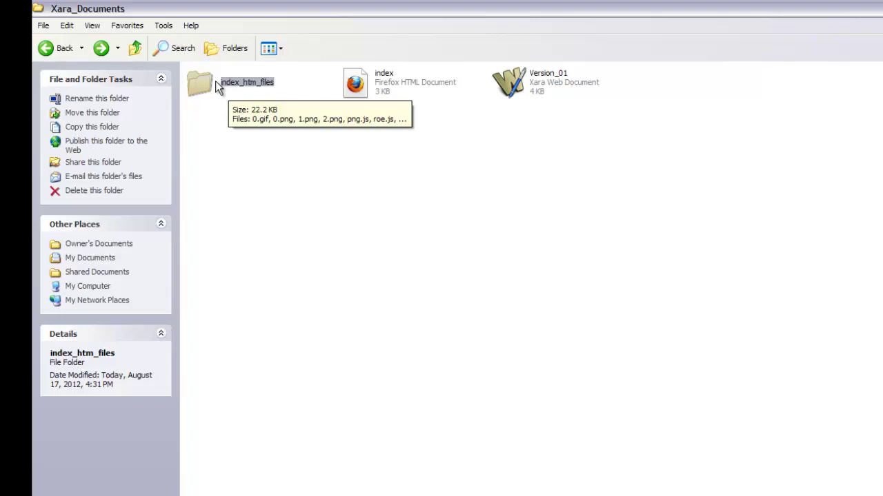
{"action": "left_click", "coordinate": [263, 134]}
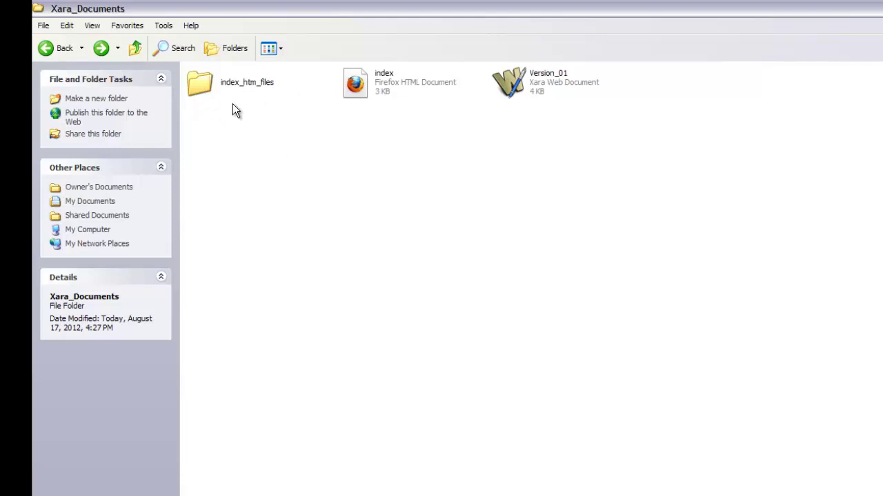
Open the exported index page in Firefox and test whether its tutorial paragraph can be selected as text.
{"action": "double_click", "coordinate": [354, 84]}
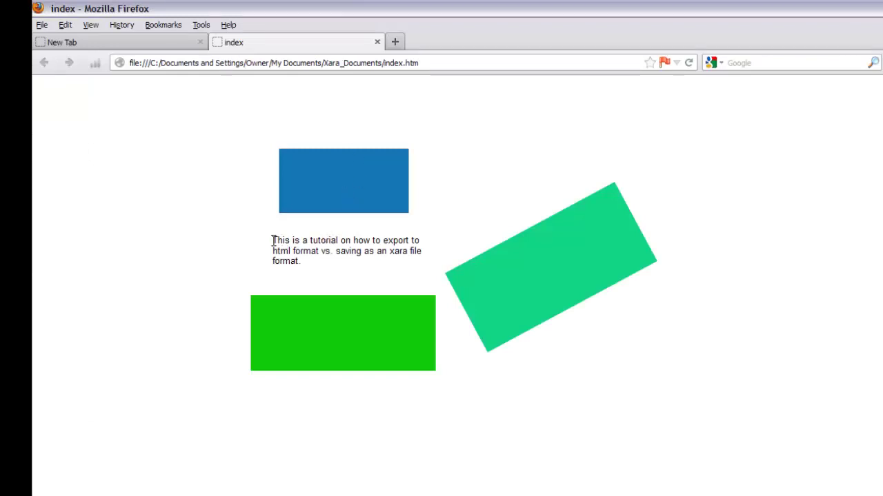
{"action": "left_click_drag", "start_coordinate": [274, 239], "coordinate": [322, 257]}
{"action": "left_click", "coordinate": [323, 257]}
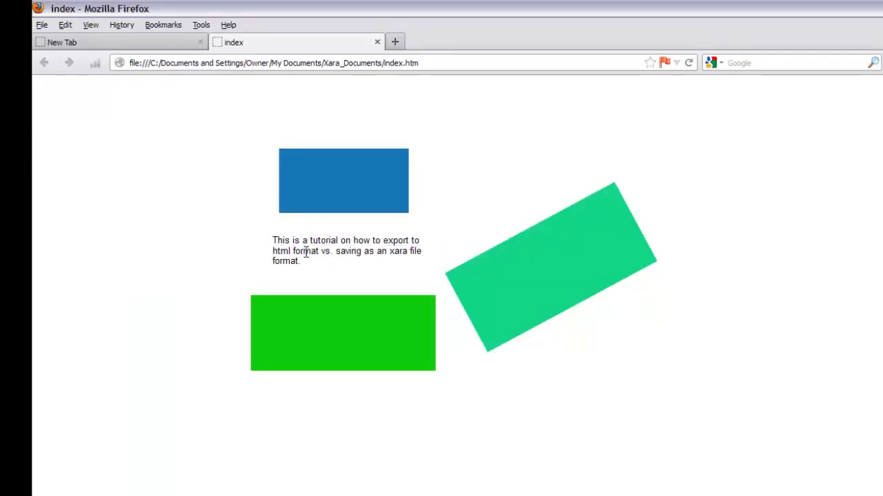
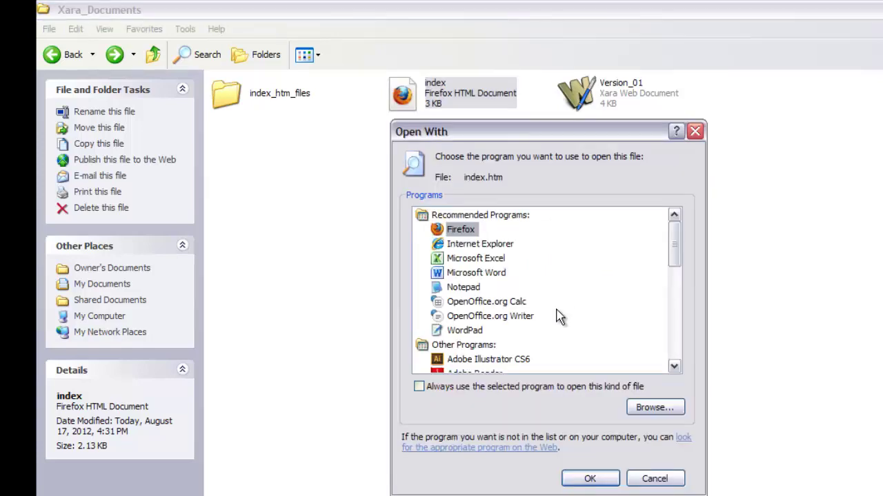
Open index.htm with Web Designer Premium 7.1 and examine how the exported page's layout is imported.
{"action": "left_click_drag", "start_coordinate": [676, 246], "coordinate": [688, 361]}
{"action": "left_click", "coordinate": [542, 295]}
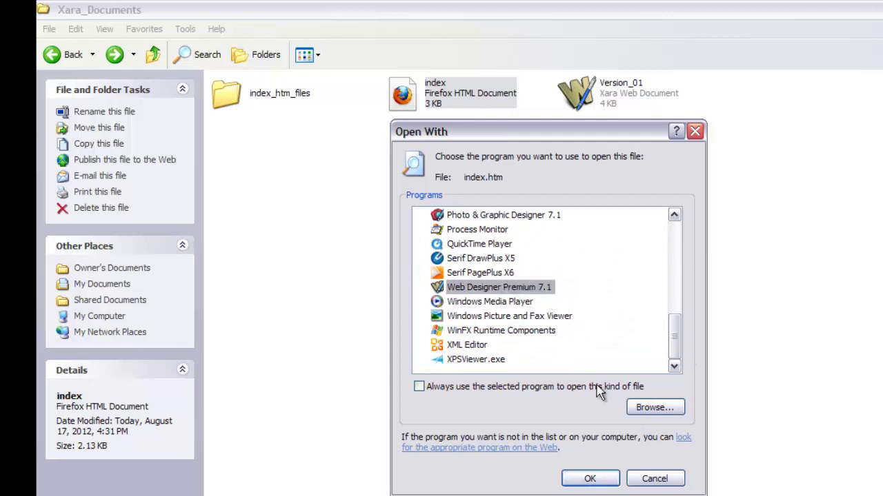
{"action": "left_click", "coordinate": [598, 477]}
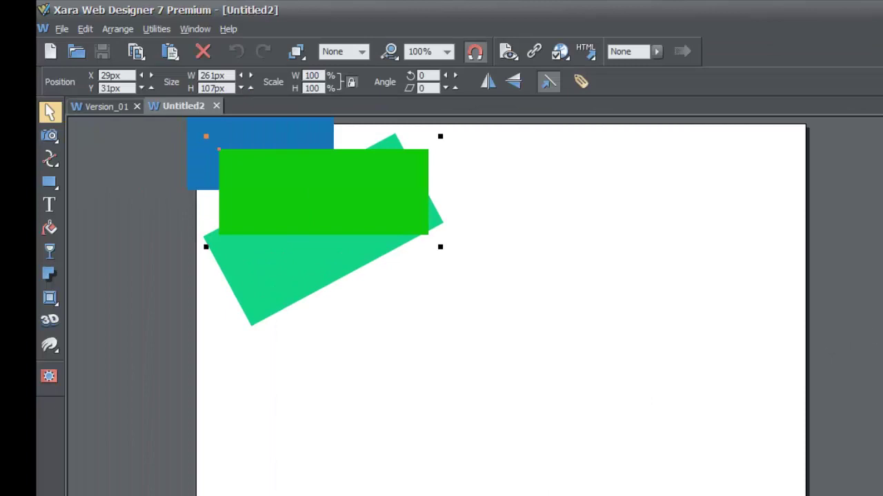
{"action": "left_click", "coordinate": [760, 323]}
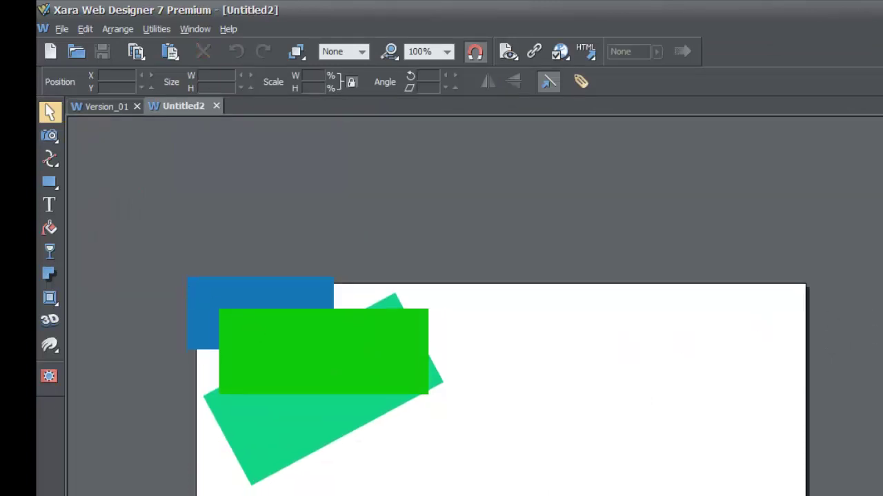
{"action": "scroll", "coordinate": [442, 386], "scroll_direction": "left", "scroll_amount": 2}
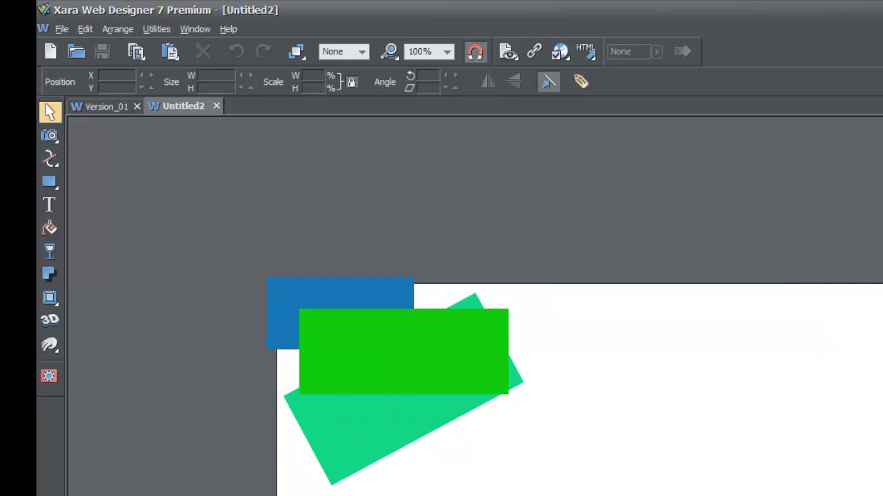
Move the imported green rectangle to about X 150, Y 124 px, the rotated teal one further right, and the blue one to about X 113, Y 127 px.
{"action": "scroll", "coordinate": [579, 304], "scroll_direction": "down", "scroll_amount": 5}
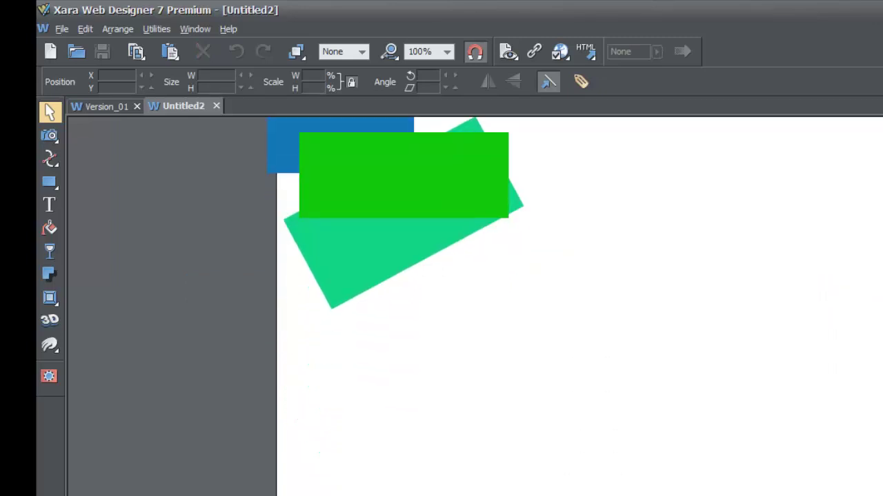
{"action": "scroll", "coordinate": [441, 303], "scroll_direction": "up", "scroll_amount": 1}
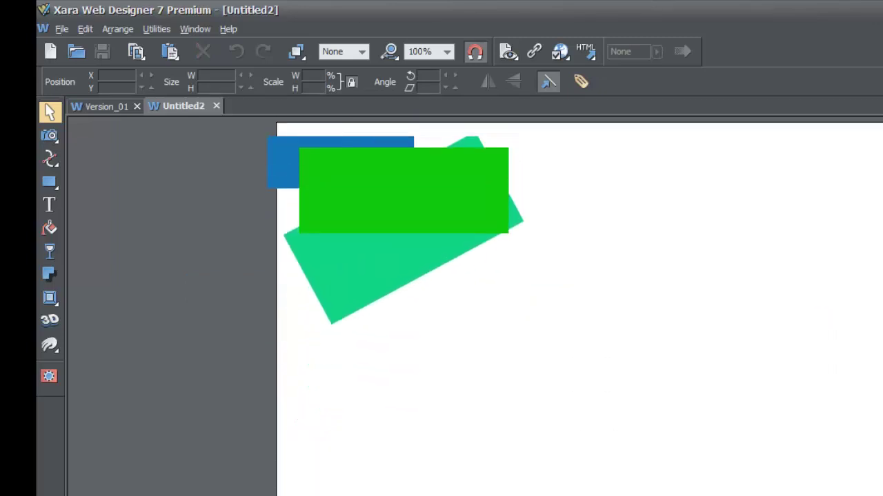
{"action": "scroll", "coordinate": [579, 303], "scroll_direction": "up", "scroll_amount": 3}
{"action": "scroll", "coordinate": [579, 304], "scroll_direction": "down", "scroll_amount": 5}
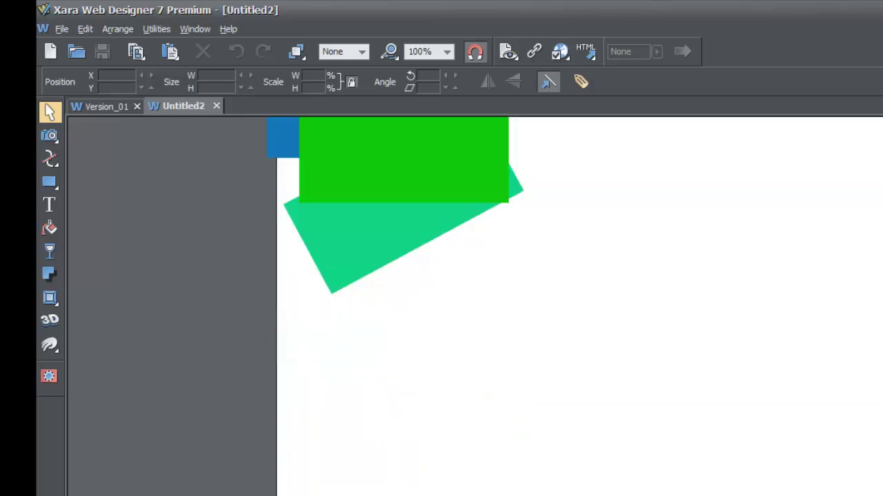
{"action": "scroll", "coordinate": [579, 303], "scroll_direction": "up", "scroll_amount": 5}
{"action": "left_click_drag", "start_coordinate": [404, 333], "coordinate": [500, 408]}
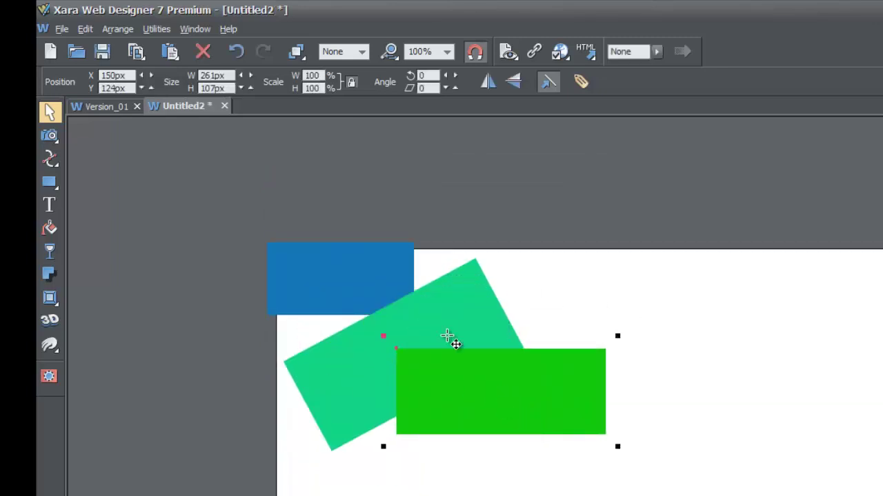
{"action": "left_click_drag", "start_coordinate": [448, 336], "coordinate": [605, 366]}
{"action": "left_click_drag", "start_coordinate": [383, 285], "coordinate": [481, 390]}
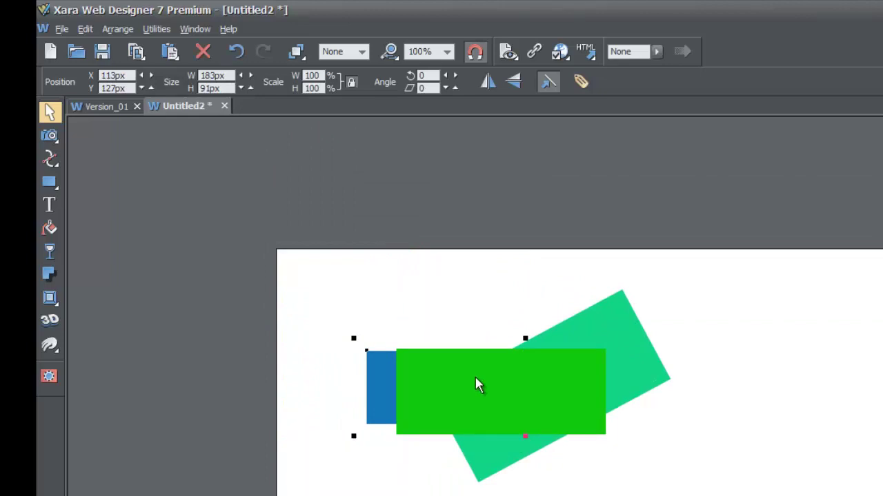
{"action": "left_click", "coordinate": [440, 315]}
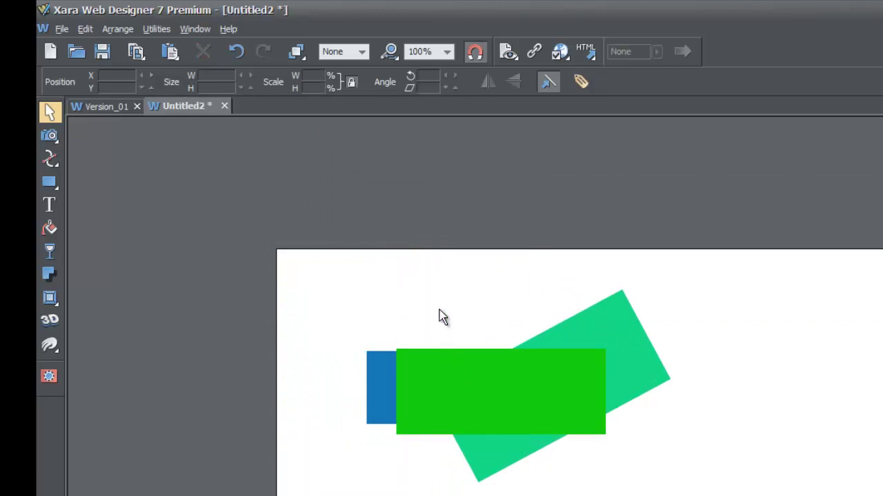
Separate the three shapes, placing green at about X 61, Y 30 px, blue below at about X 85, Y 151 px, and teal to their right.
{"action": "left_click_drag", "start_coordinate": [460, 397], "coordinate": [394, 294]}
{"action": "left_click_drag", "start_coordinate": [532, 396], "coordinate": [634, 369]}
{"action": "left_click_drag", "start_coordinate": [482, 370], "coordinate": [462, 389]}
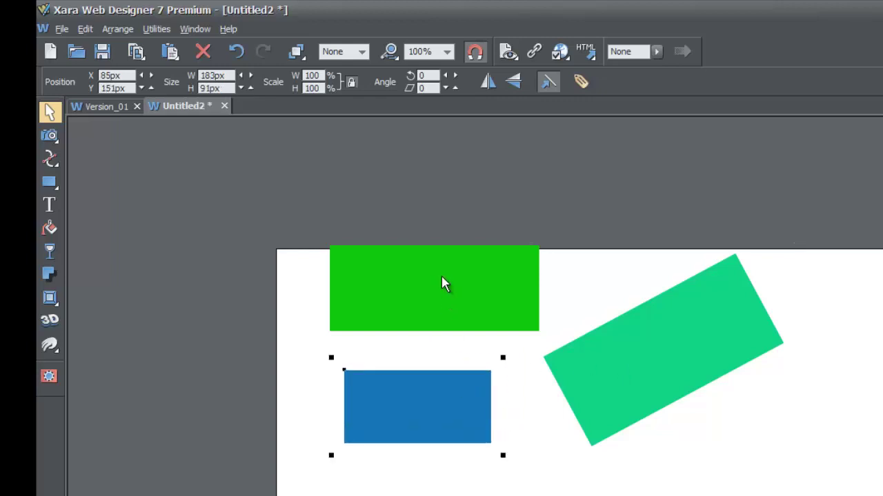
{"action": "left_click_drag", "start_coordinate": [442, 283], "coordinate": [439, 312]}
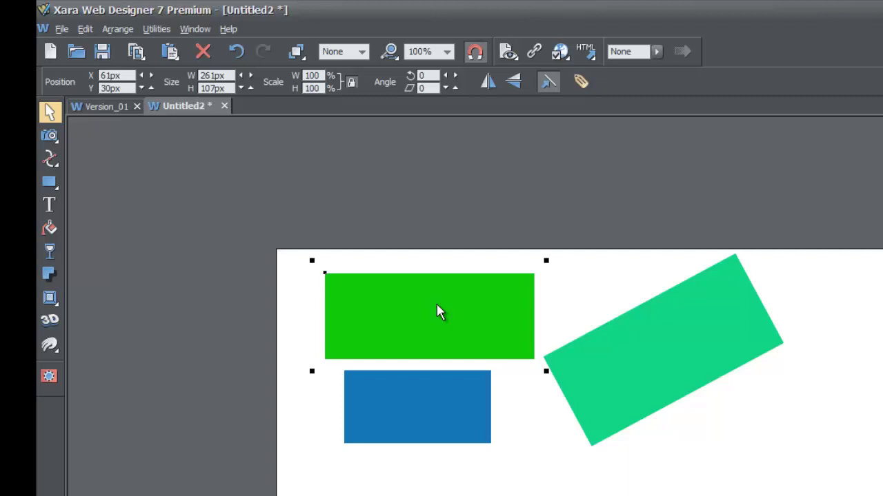
{"action": "left_click", "coordinate": [393, 386]}
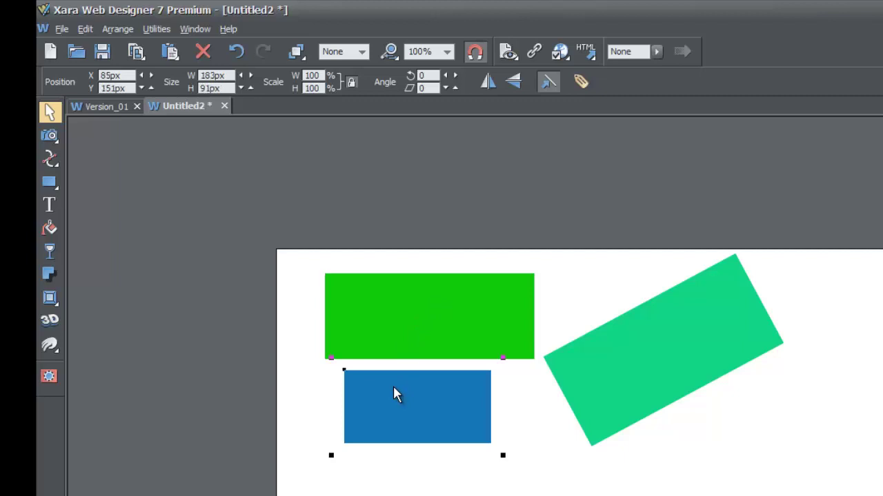
{"action": "left_click", "coordinate": [432, 359]}
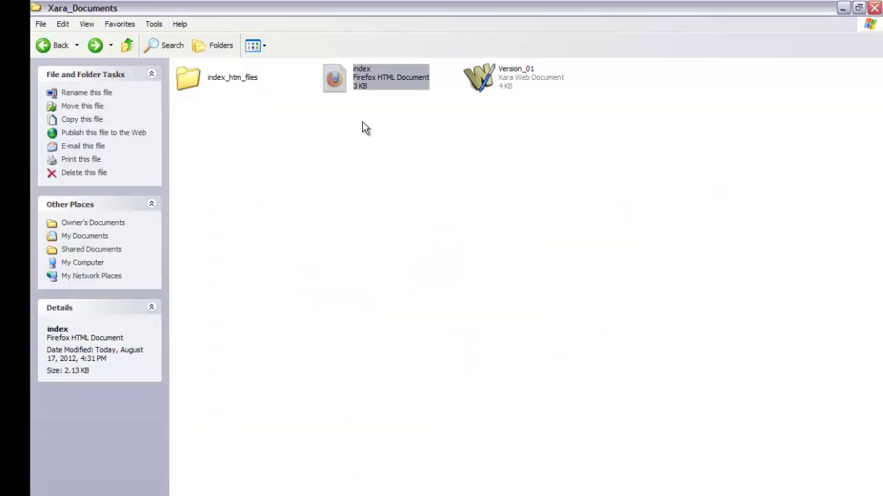
In Xara_Documents, select the index_htm_files folder and index page together, and check the details of each one separately.
{"action": "left_click", "coordinate": [362, 123]}
{"action": "left_click_drag", "start_coordinate": [209, 109], "coordinate": [382, 69]}
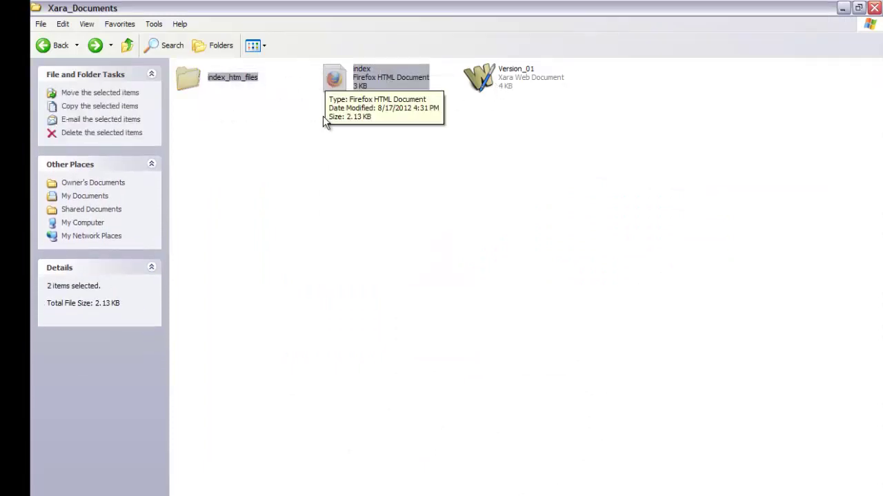
{"action": "left_click", "coordinate": [345, 73]}
{"action": "left_click", "coordinate": [197, 80]}
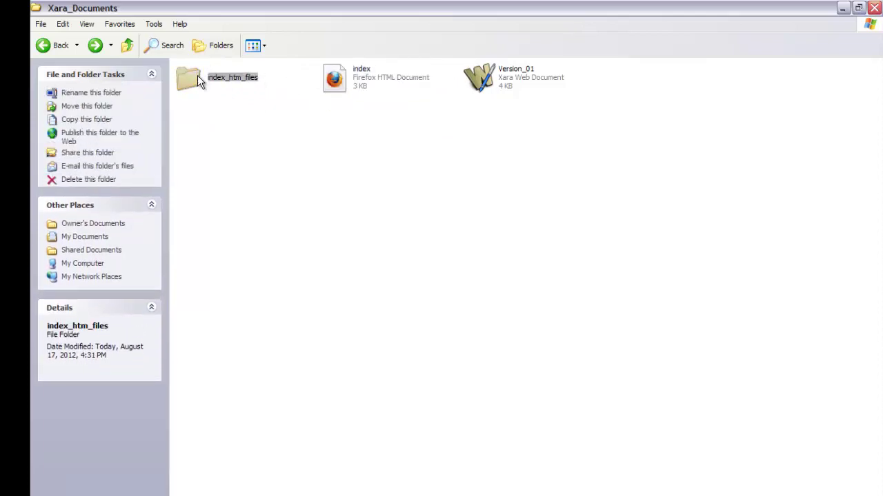
{"action": "left_click", "coordinate": [340, 81]}
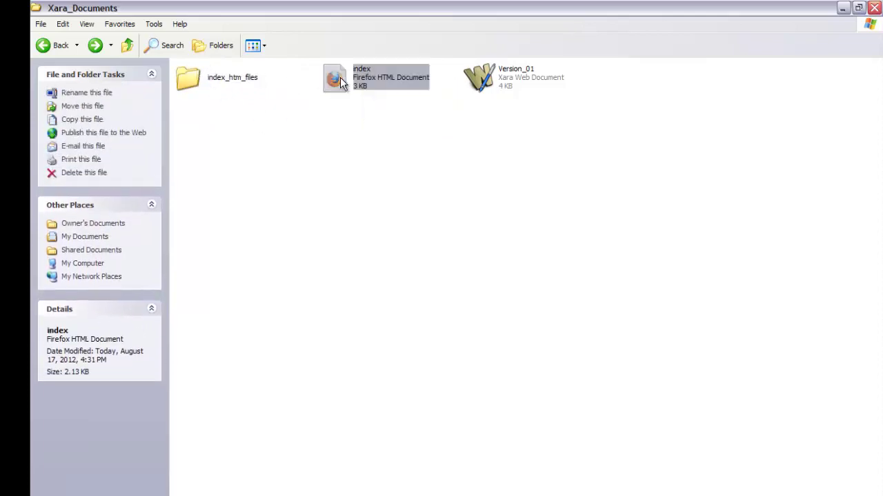
{"action": "left_click", "coordinate": [363, 99]}
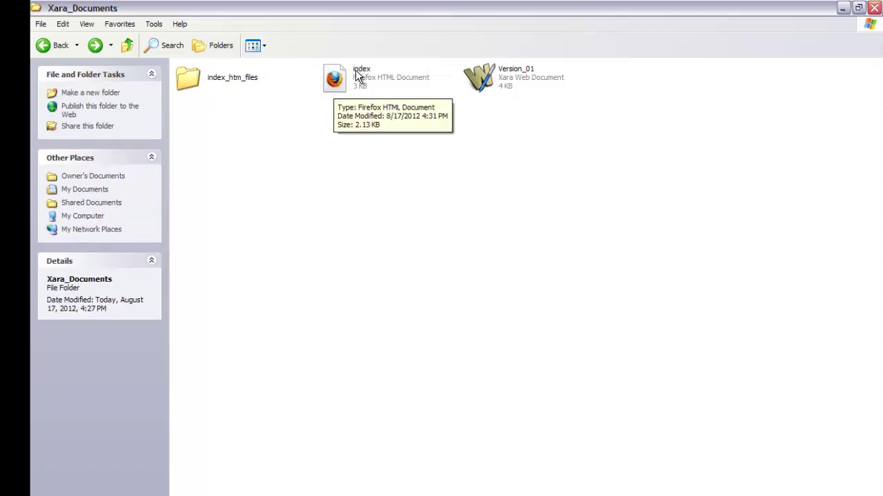
Compare the file type, date and size of the exported index page with those of the Version_01 Xara document.
{"action": "left_click", "coordinate": [343, 88]}
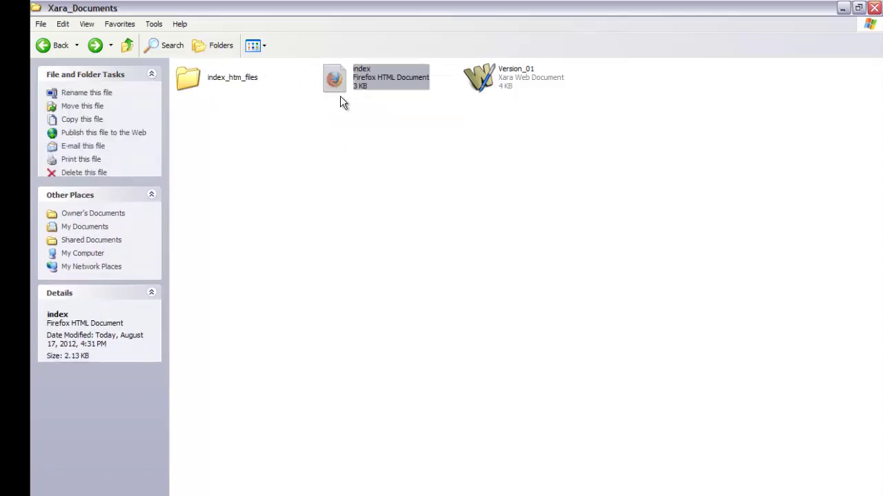
{"action": "left_click", "coordinate": [340, 97]}
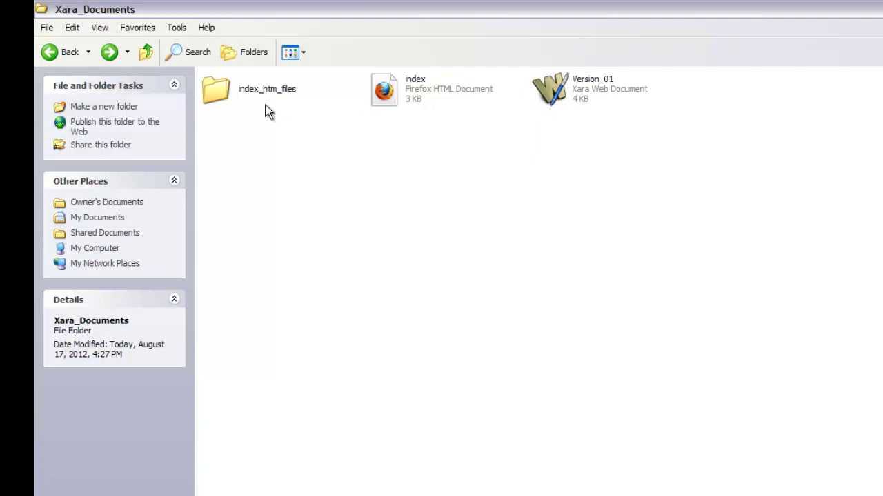
{"action": "mouse_move", "coordinate": [378, 96]}
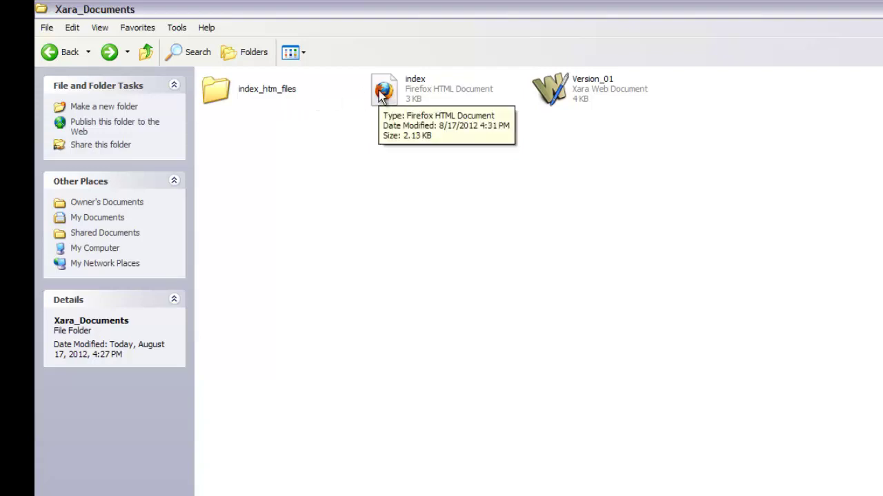
{"action": "mouse_move", "coordinate": [569, 90]}
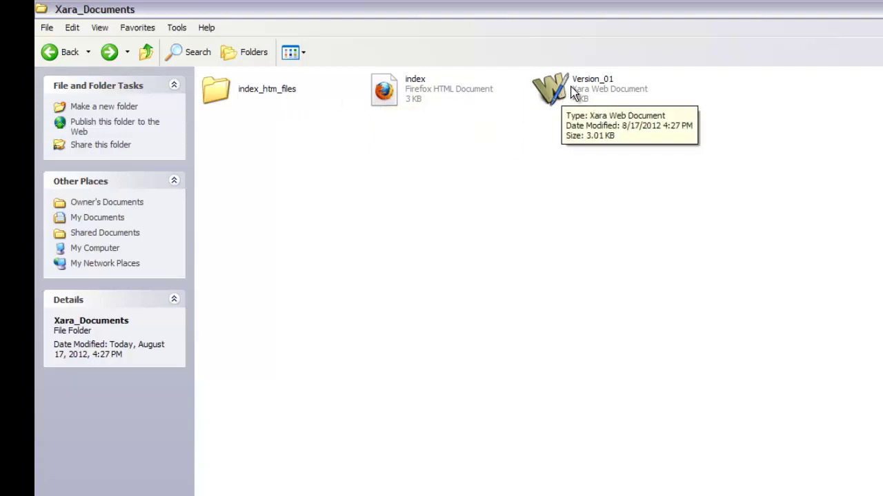